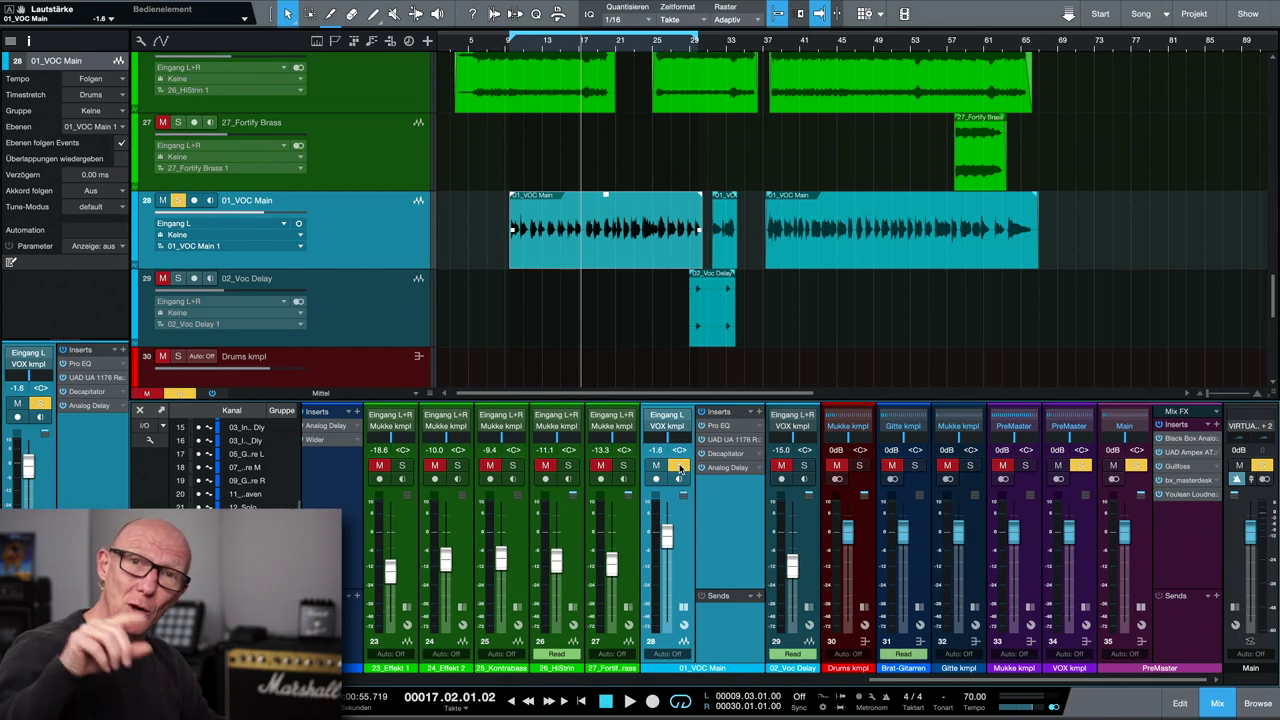
Step: Duplicate the 01_VOC Main track completely, including its events, and rename the copy to 01_VOC Main weit
right_click(405, 227)
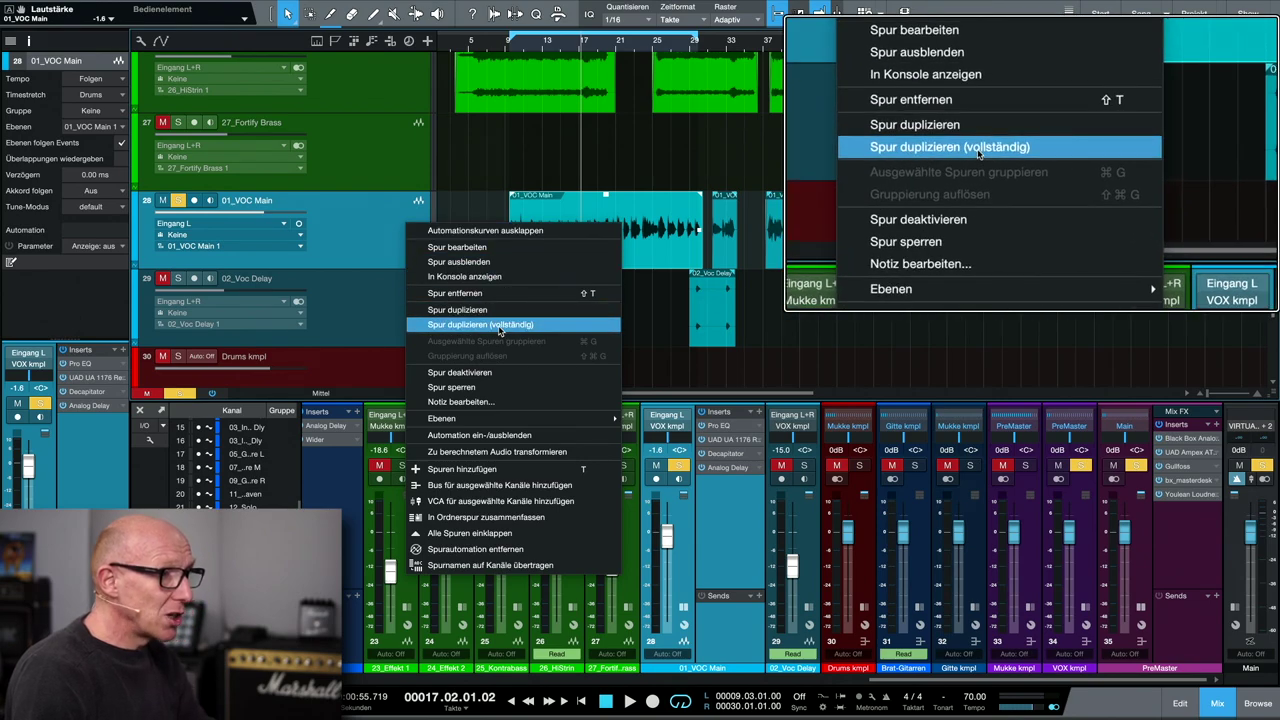
click(499, 326)
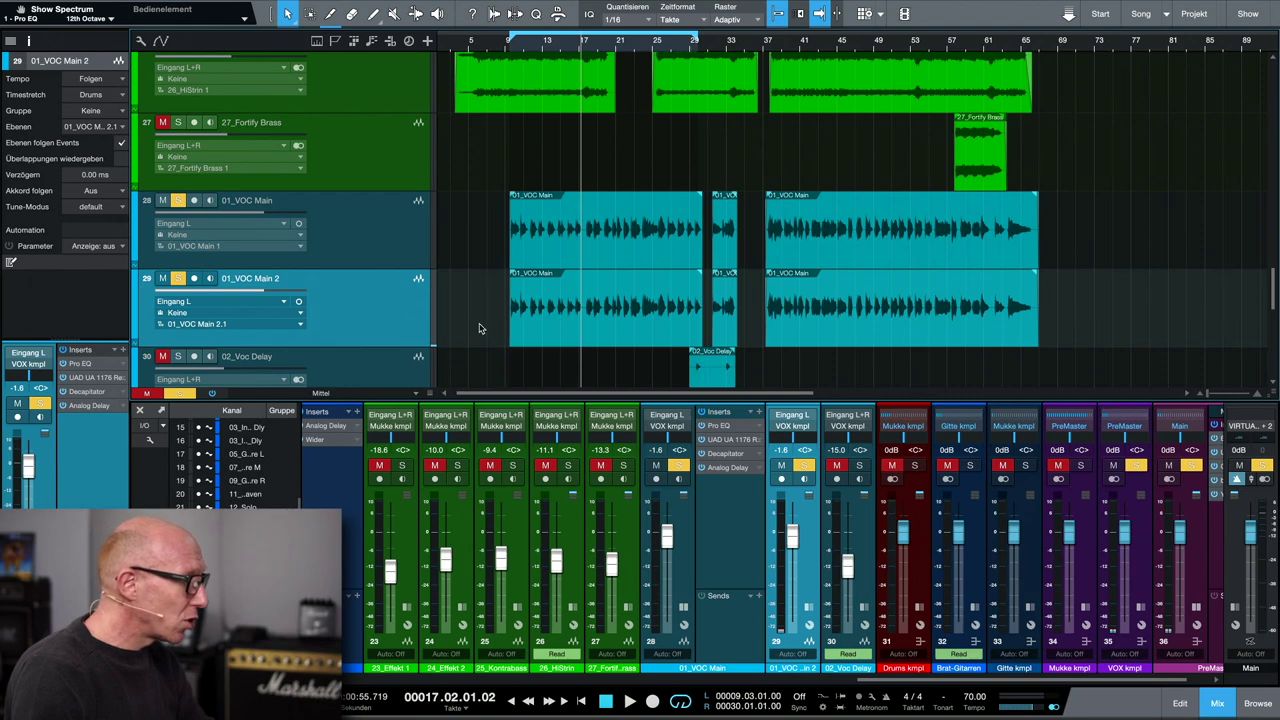
double_click(280, 284)
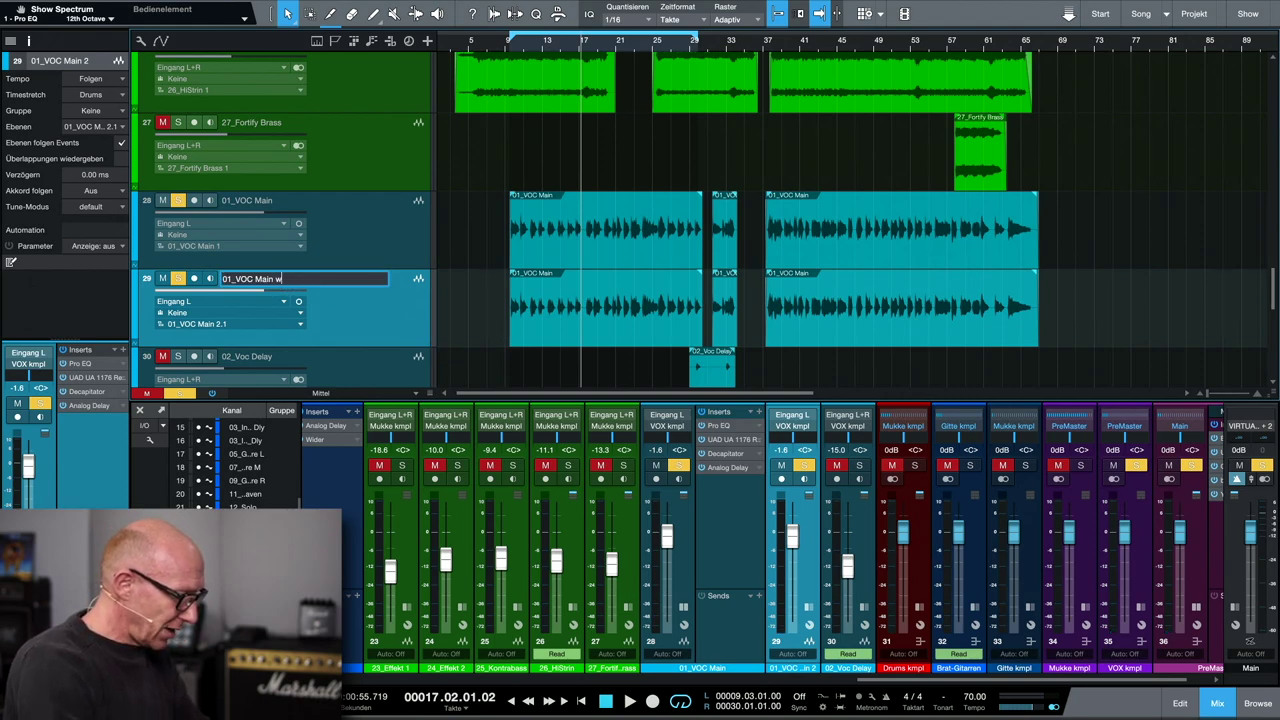
text(weit)
key(Return)
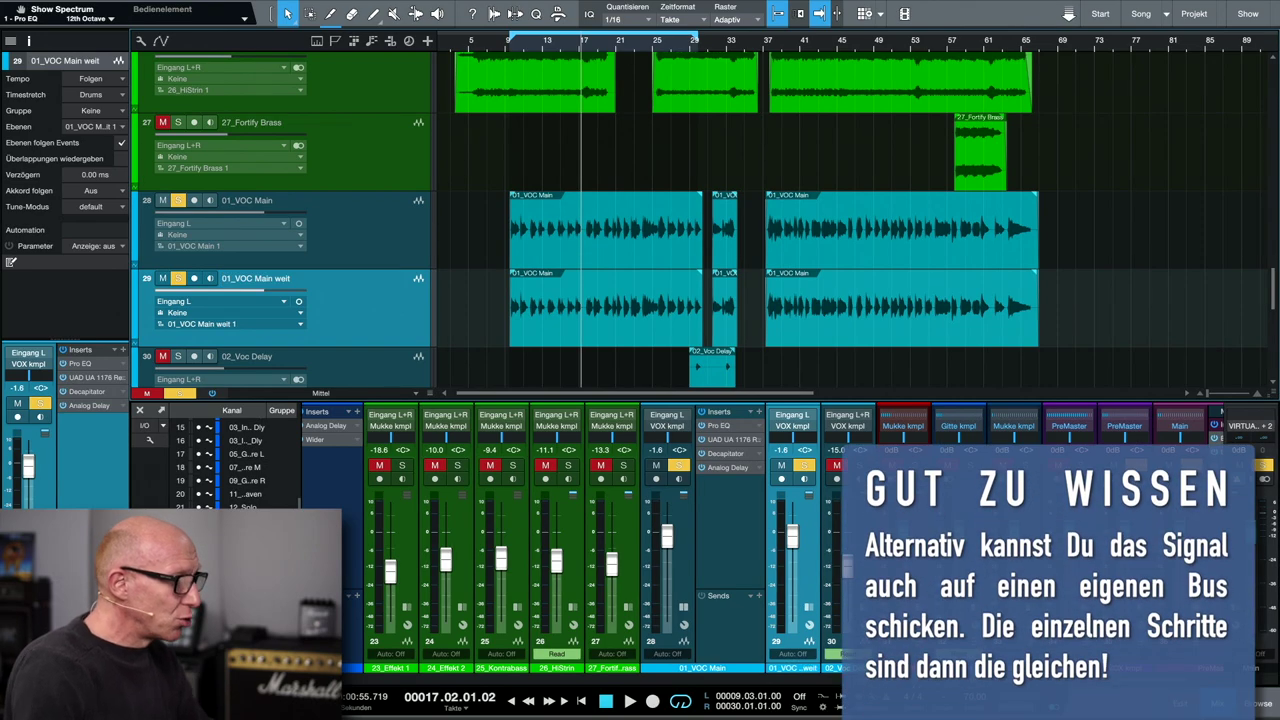
Step: Remove the existing Analog Delay from the 01_VOC Main weit channel and insert a fresh Analog Delay in its place
click(808, 609)
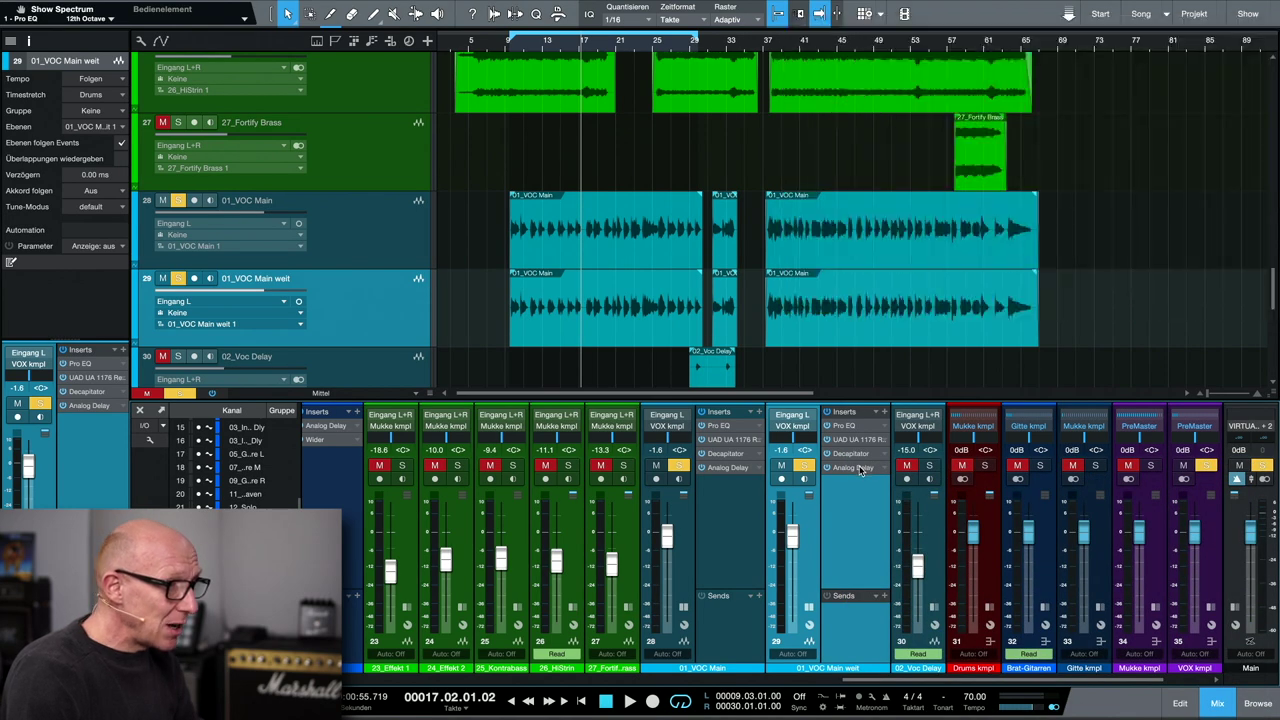
click(884, 472)
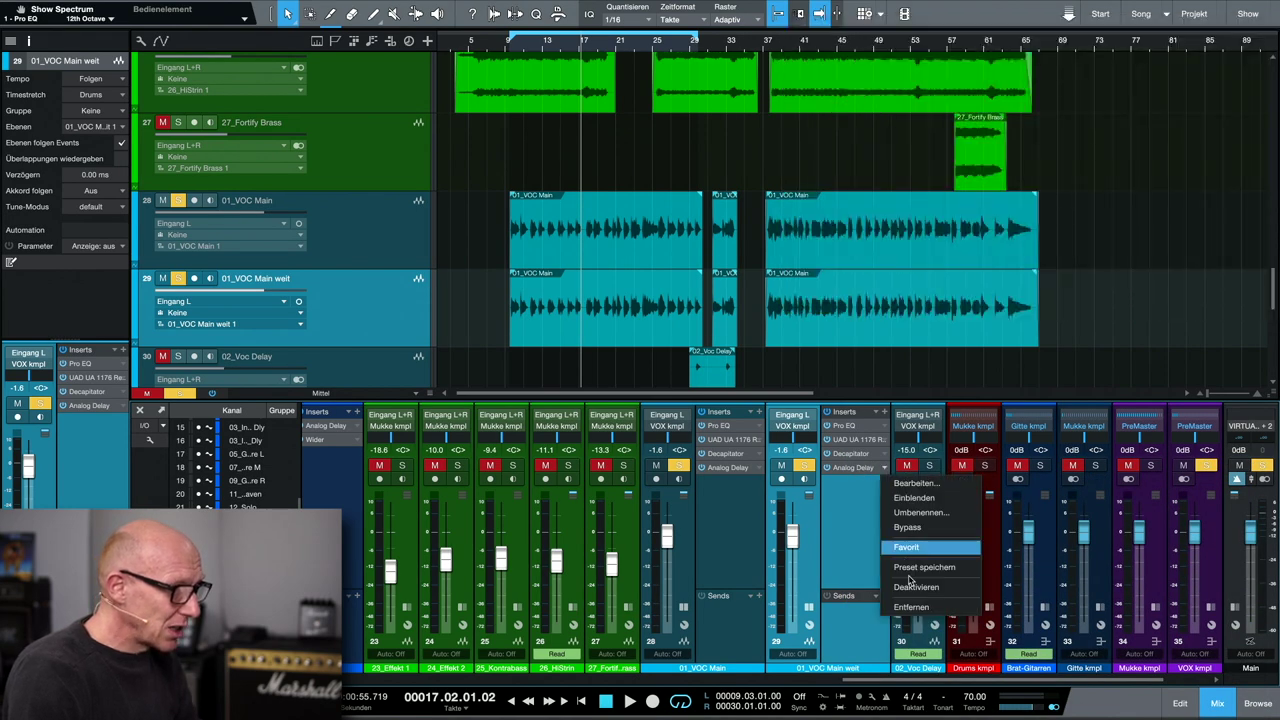
click(884, 573)
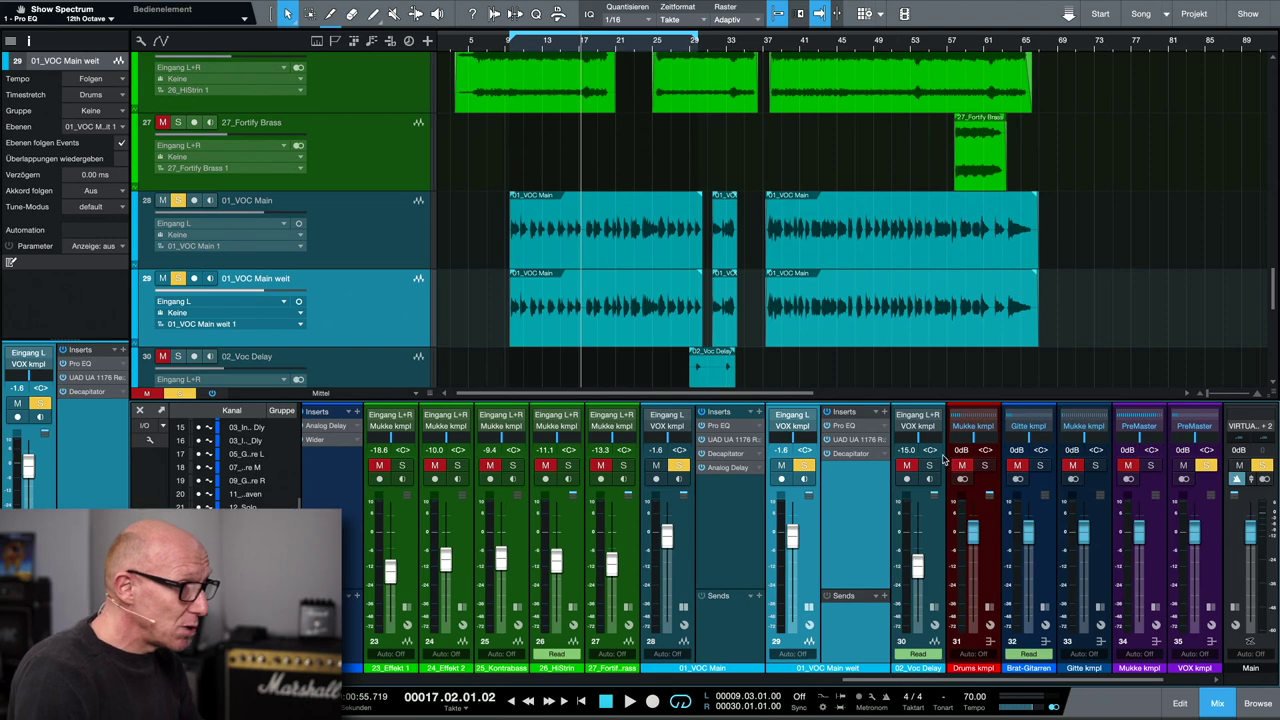
click(884, 412)
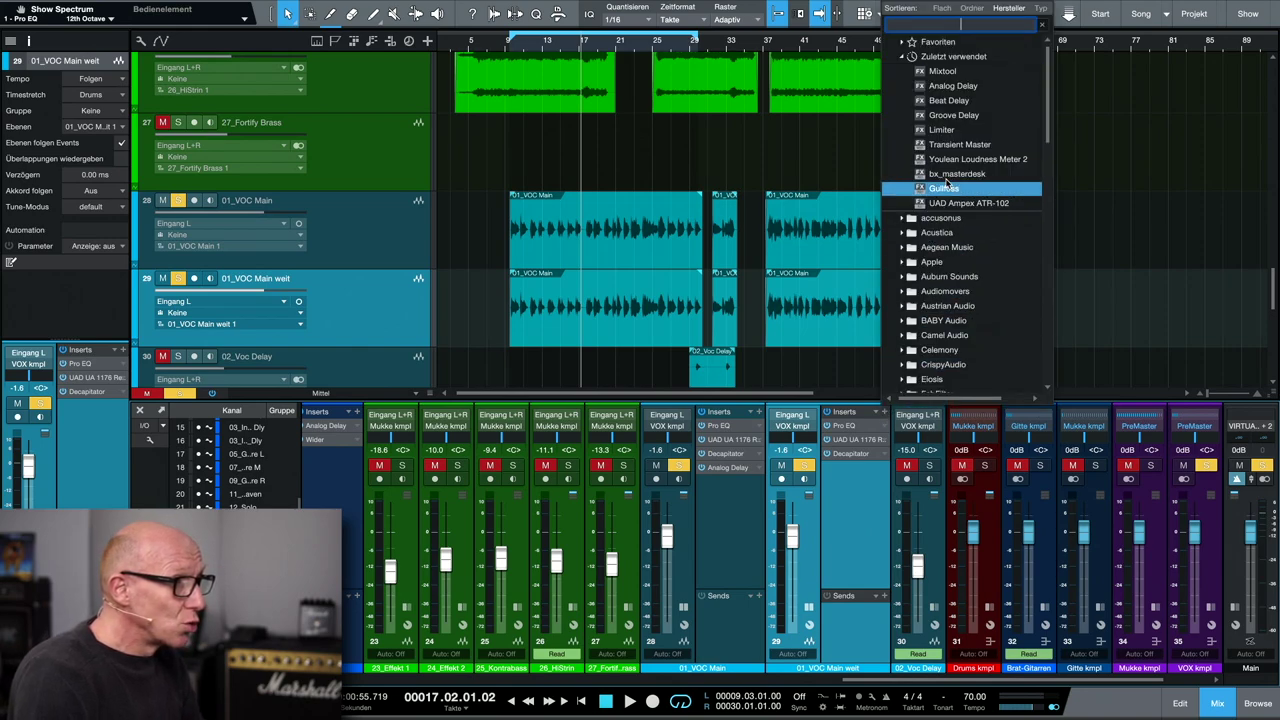
click(953, 86)
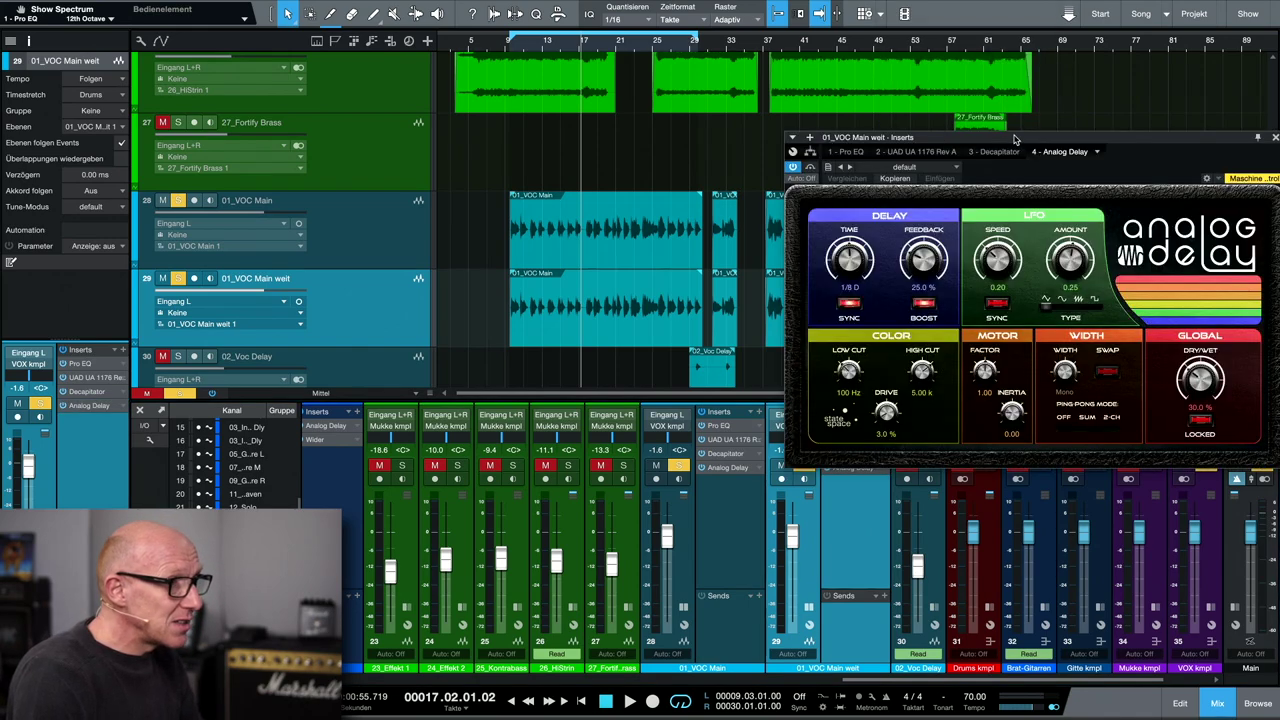
drag(1015, 139, 921, 103)
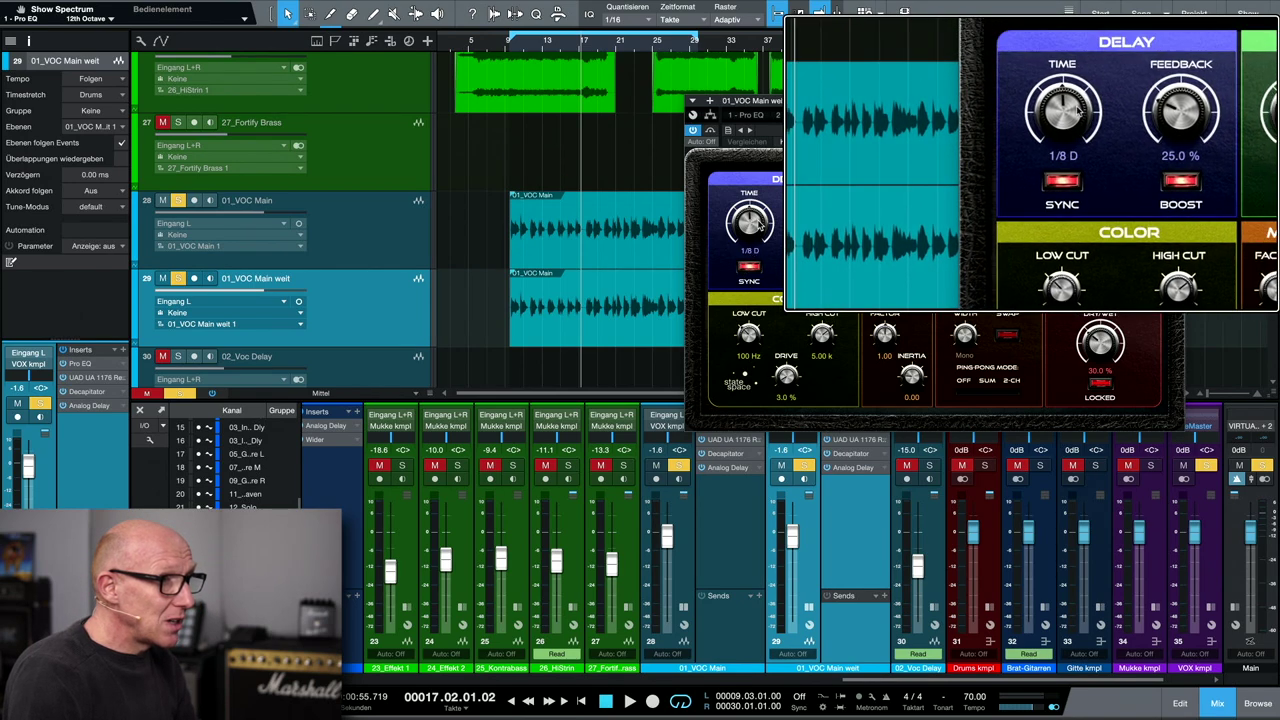
Step: Turn off the Analog Delay's tempo sync and set 50 ms delay time, 0% feedback and 100% dry/wet
click(749, 268)
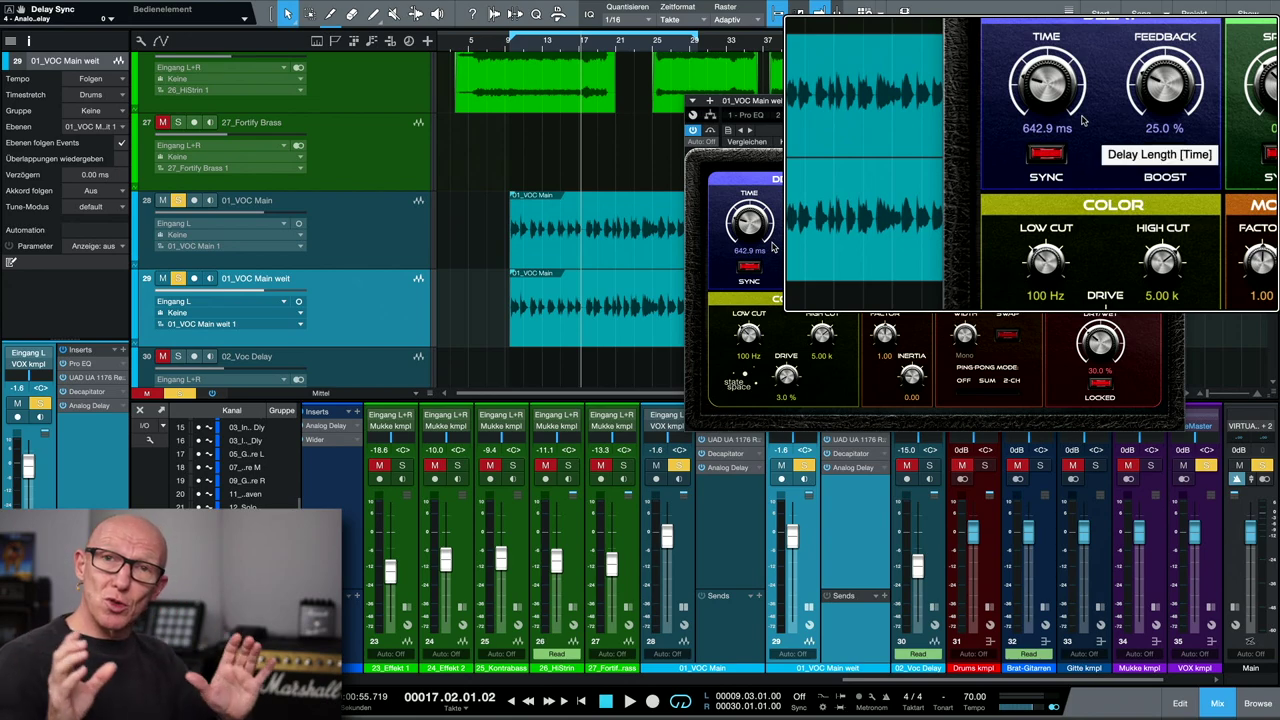
drag(771, 247, 745, 255)
click(748, 250)
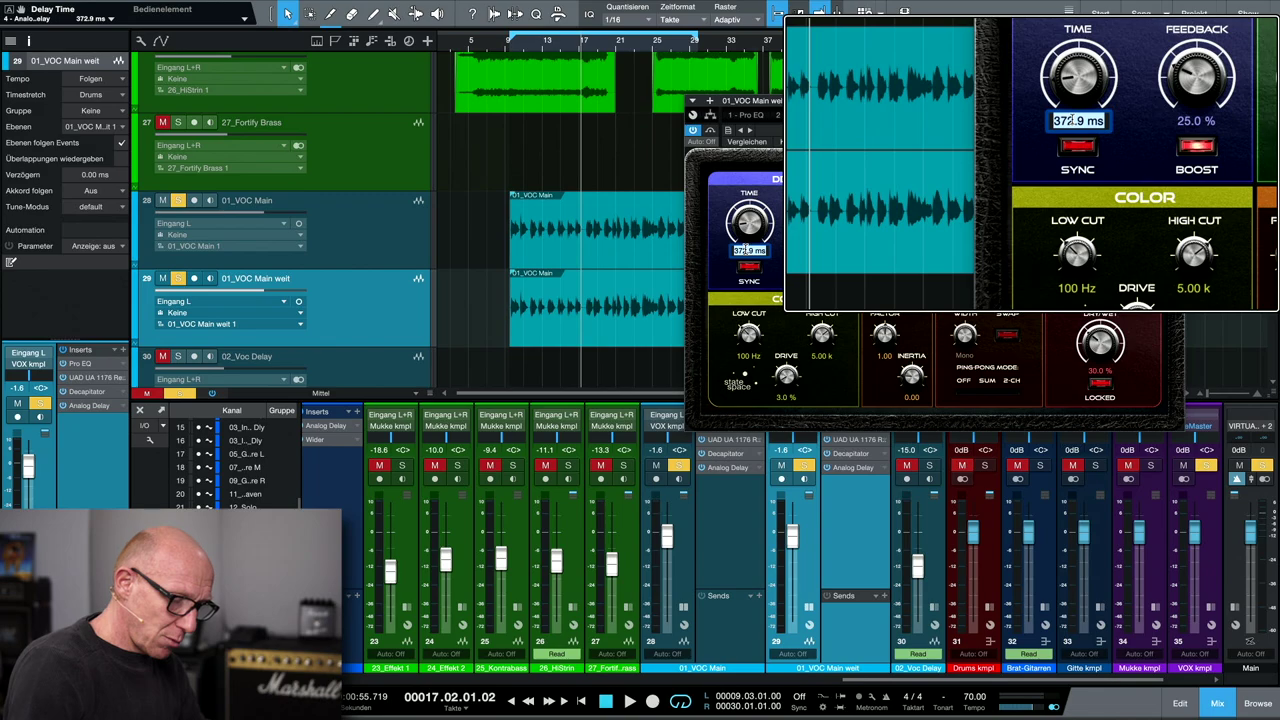
text(50)
key(Return)
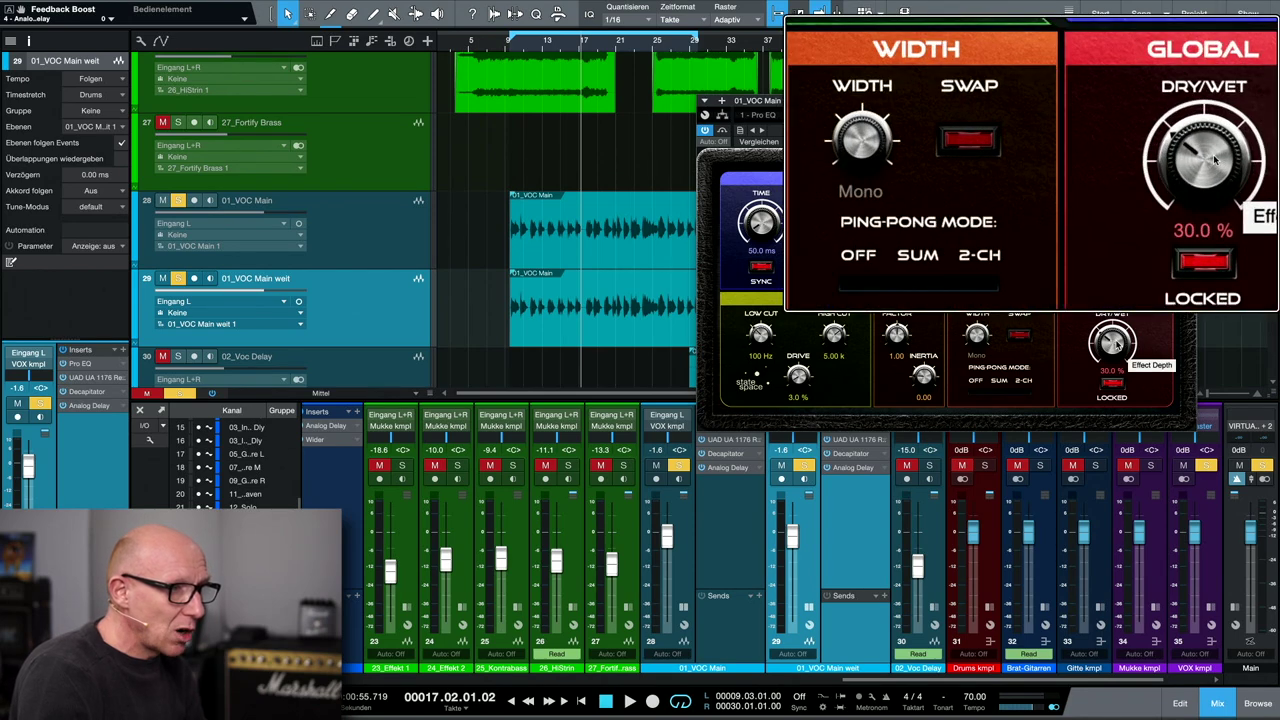
scroll(1110, 343, up, 10)
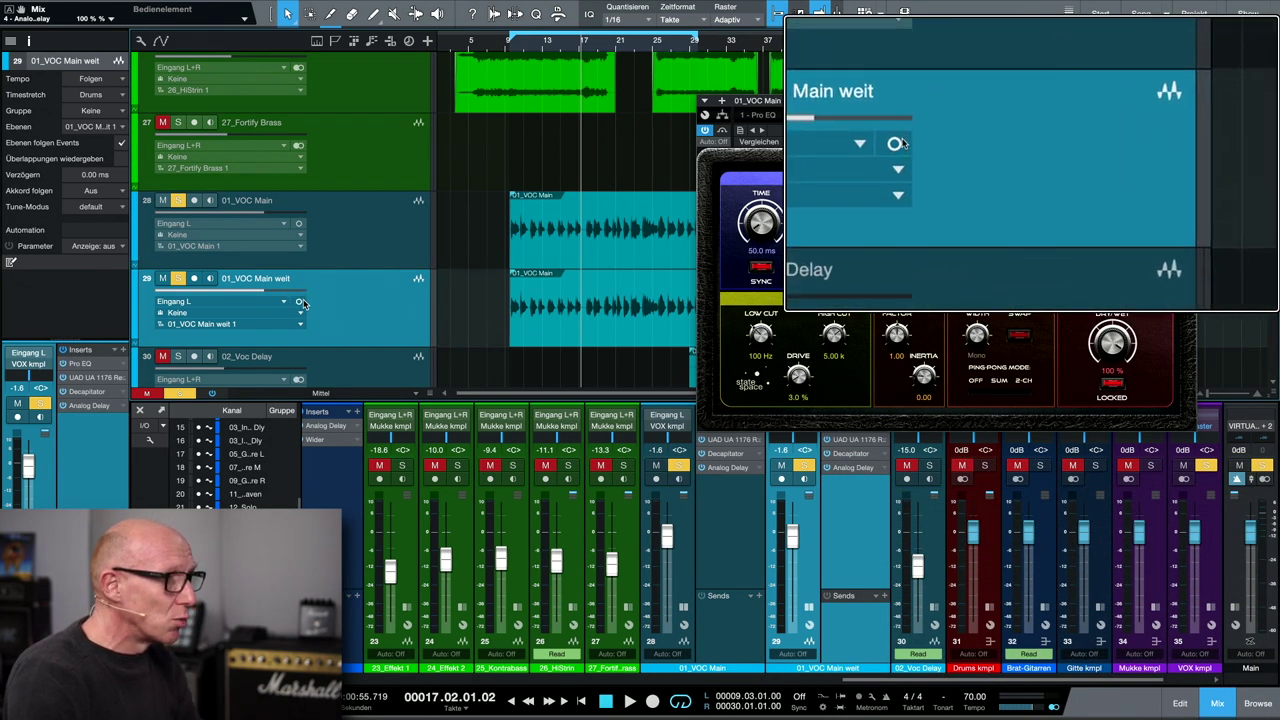
Step: Switch the 01_VOC Main weit track to stereo and set the Analog Delay's ping-pong mode to Off
click(299, 304)
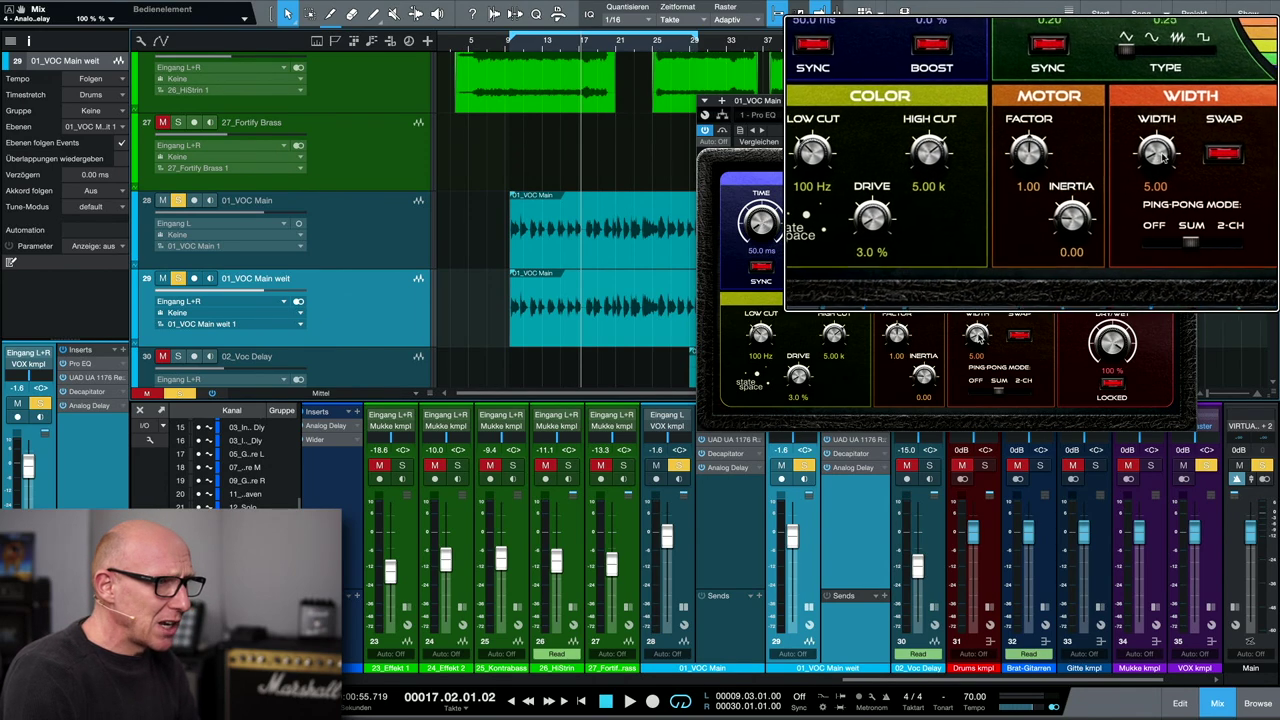
click(977, 390)
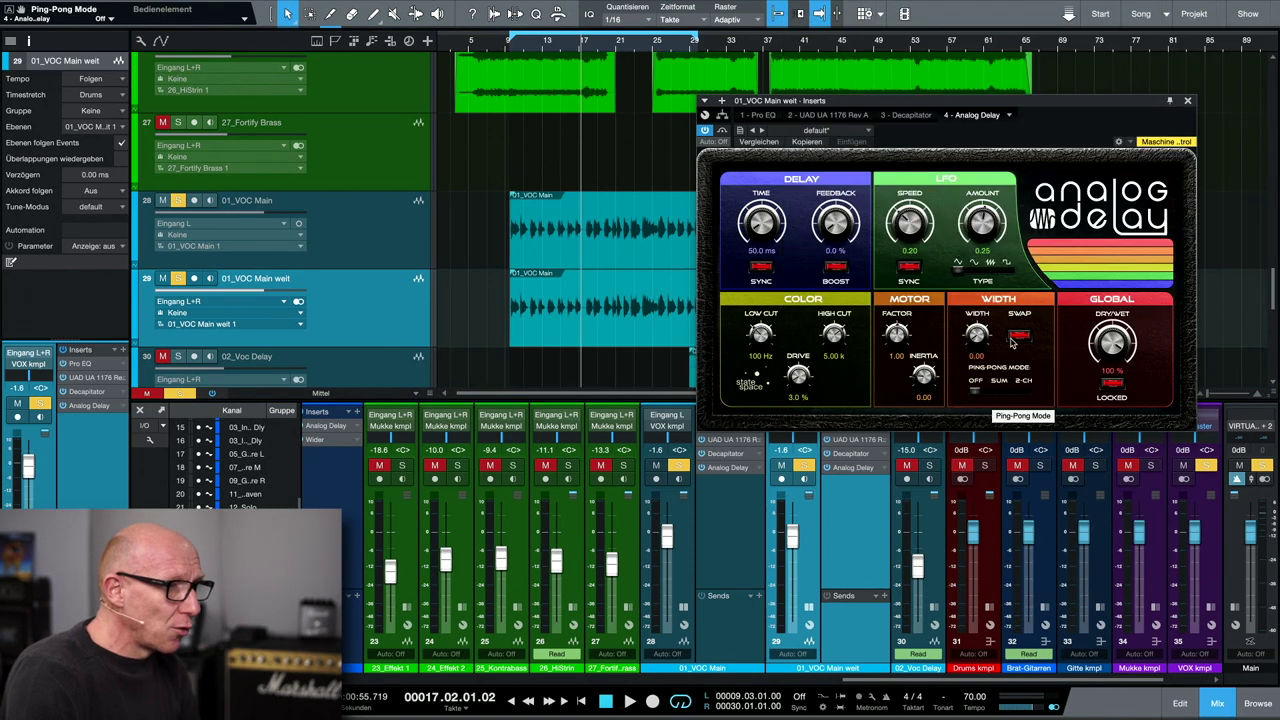
click(1188, 102)
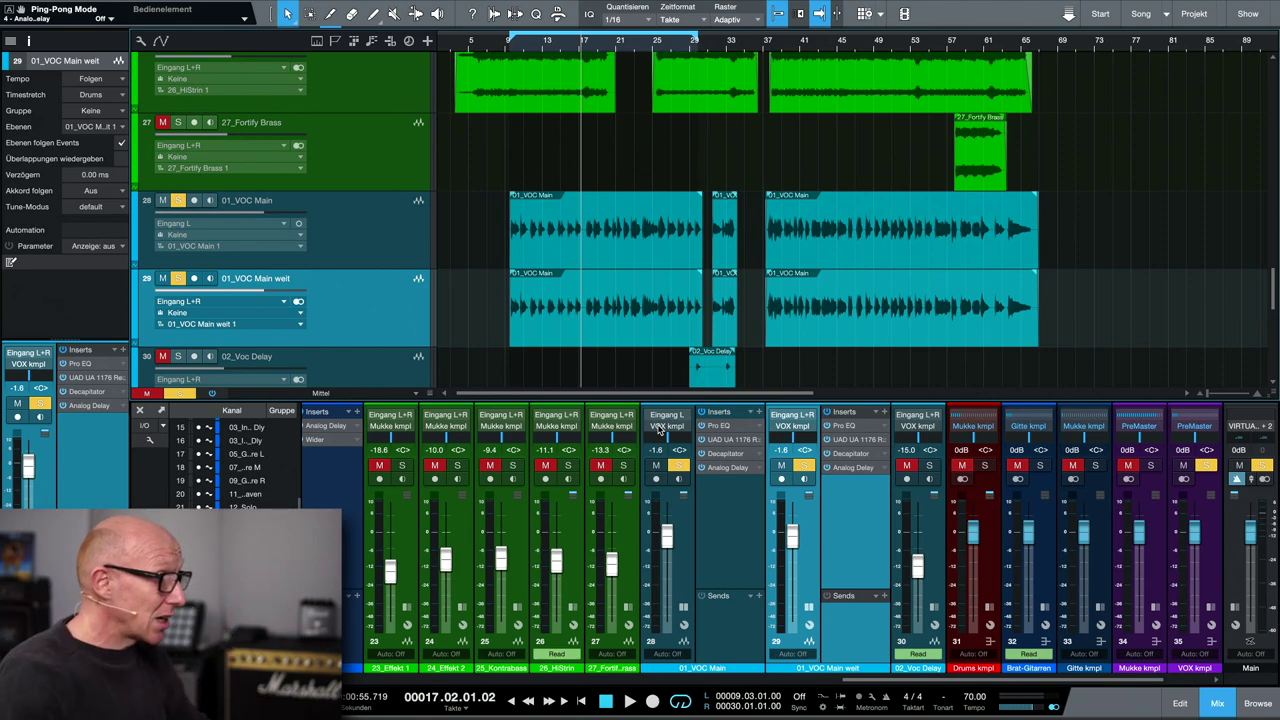
Step: Play back both vocal tracks and bypass the Analog Delay on the original 01_VOC Main channel
key(space)
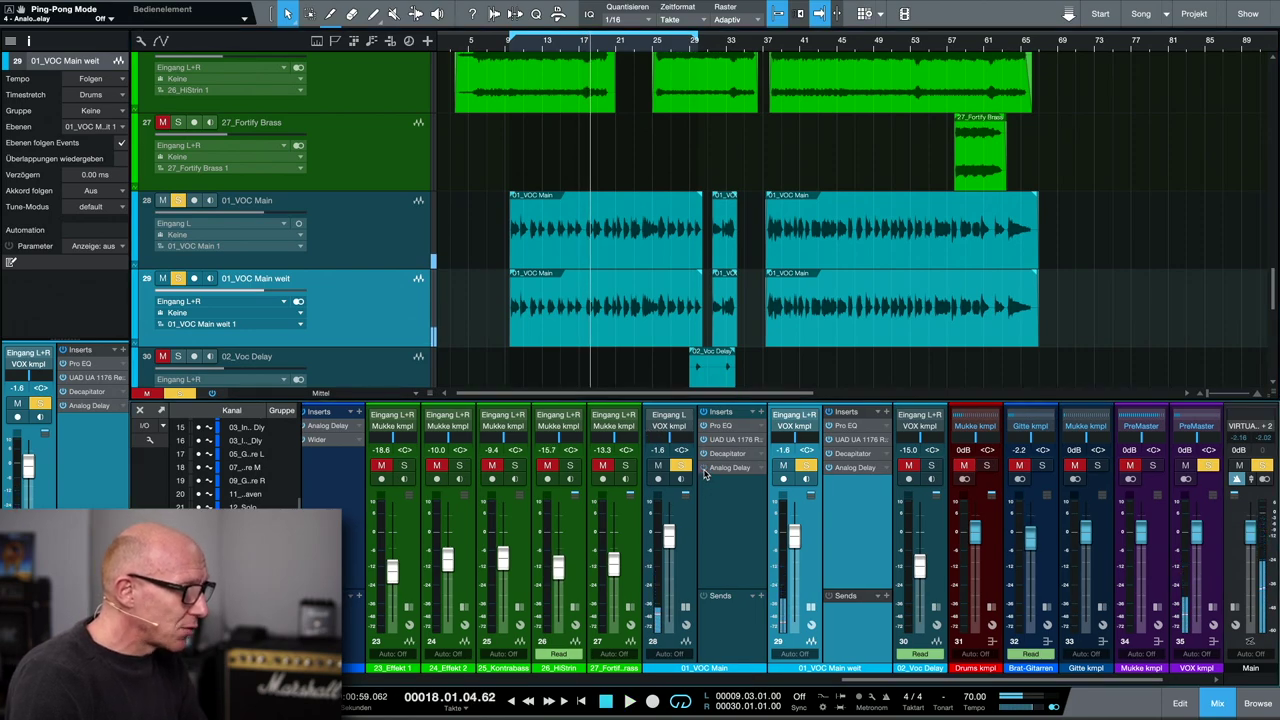
key(space)
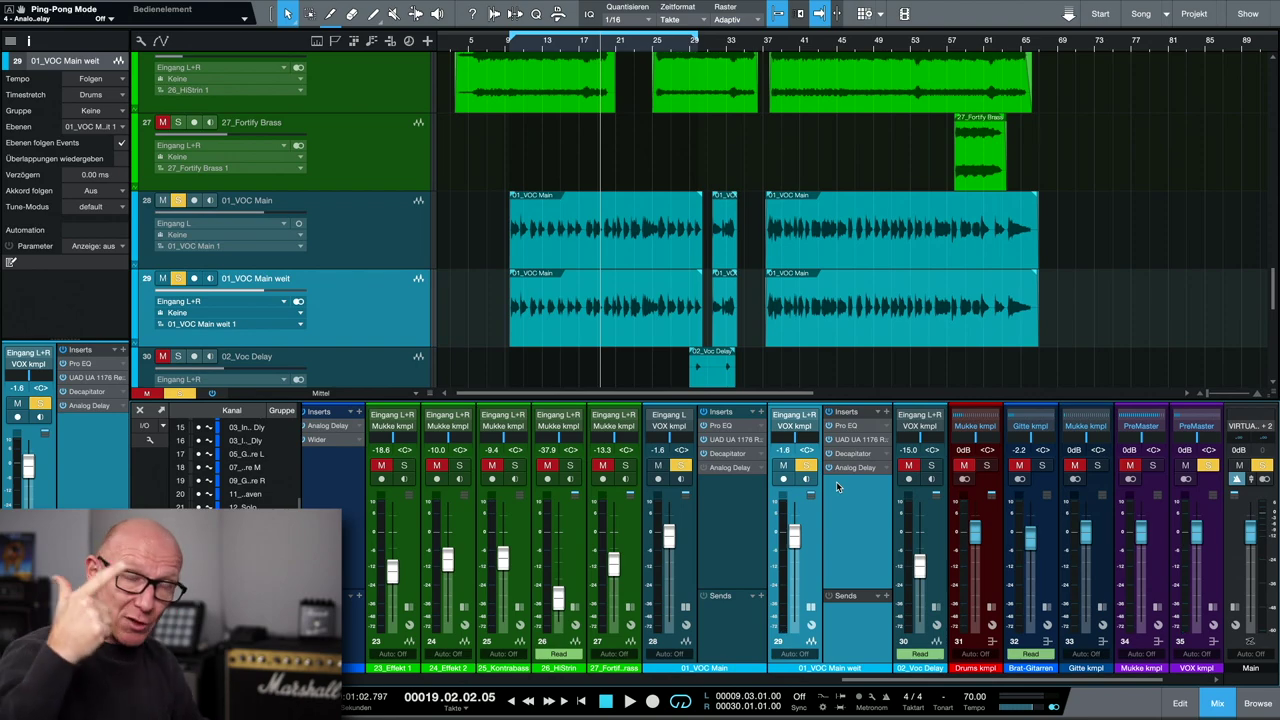
Step: Insert Mixtool after the Analog Delay on 01_VOC Main weit and invert the right channel's phase, auditioning that track soloed alone
click(885, 414)
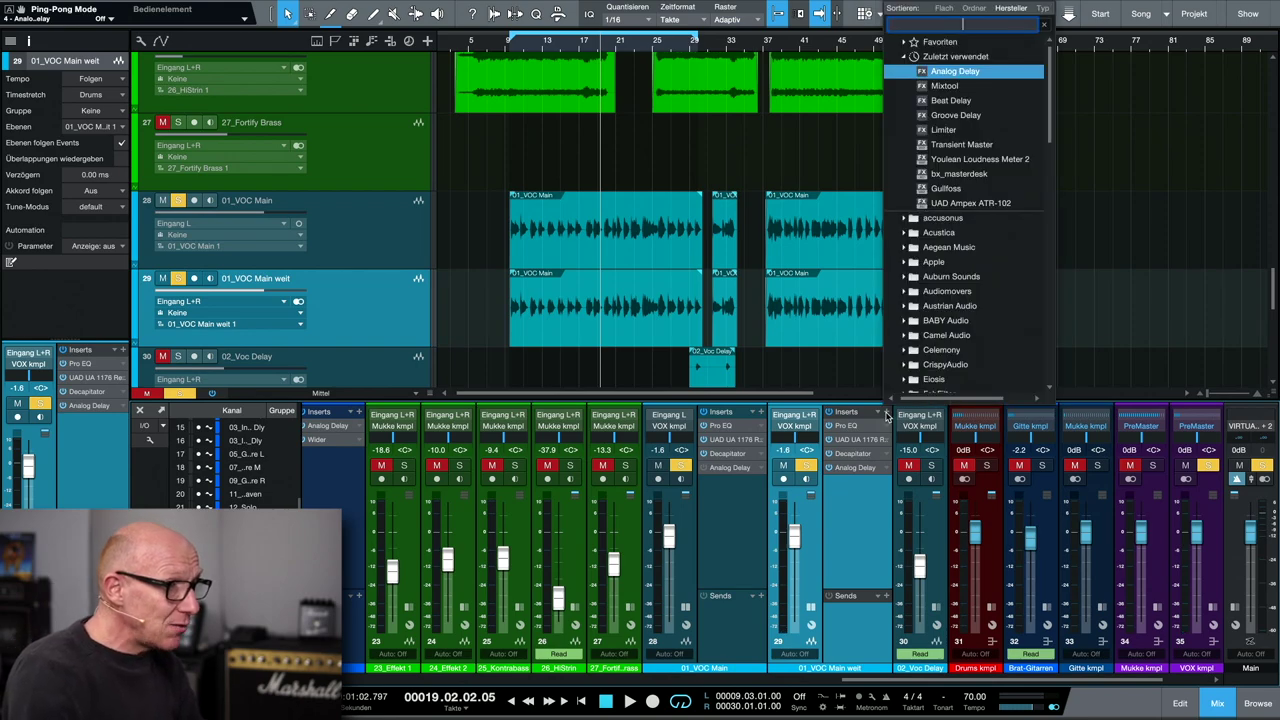
click(965, 87)
drag(853, 106, 983, 292)
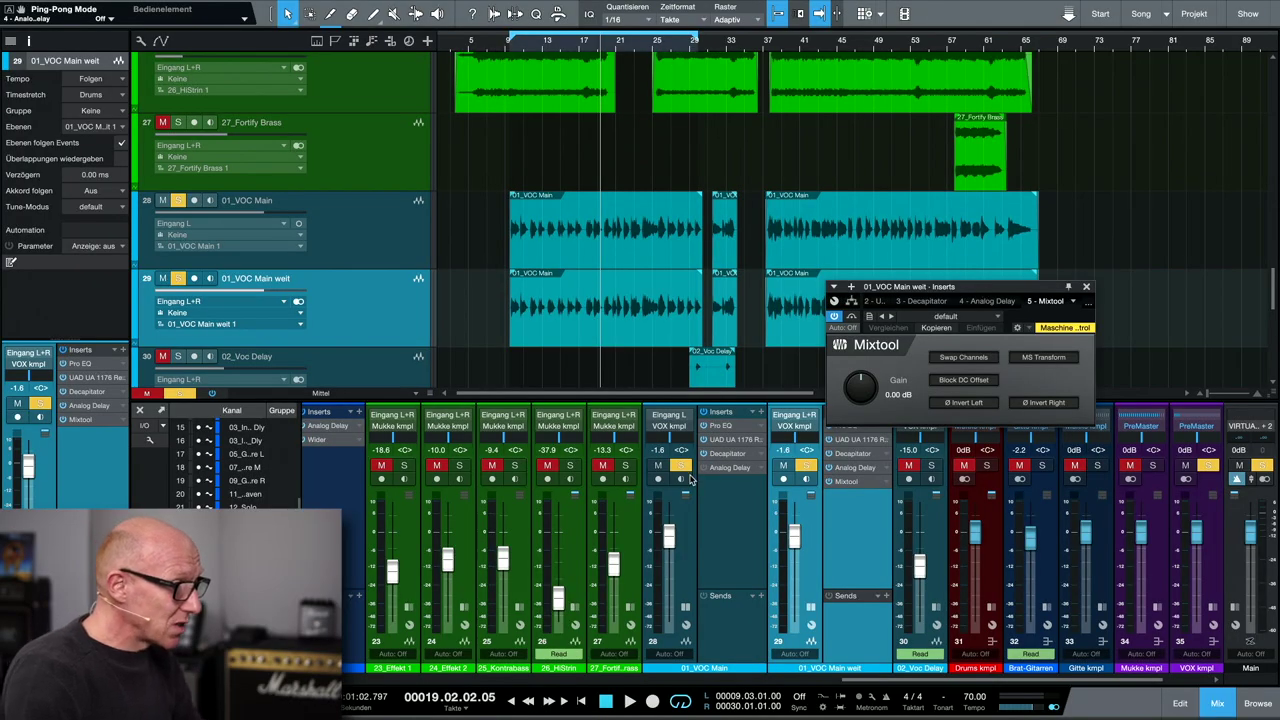
click(680, 467)
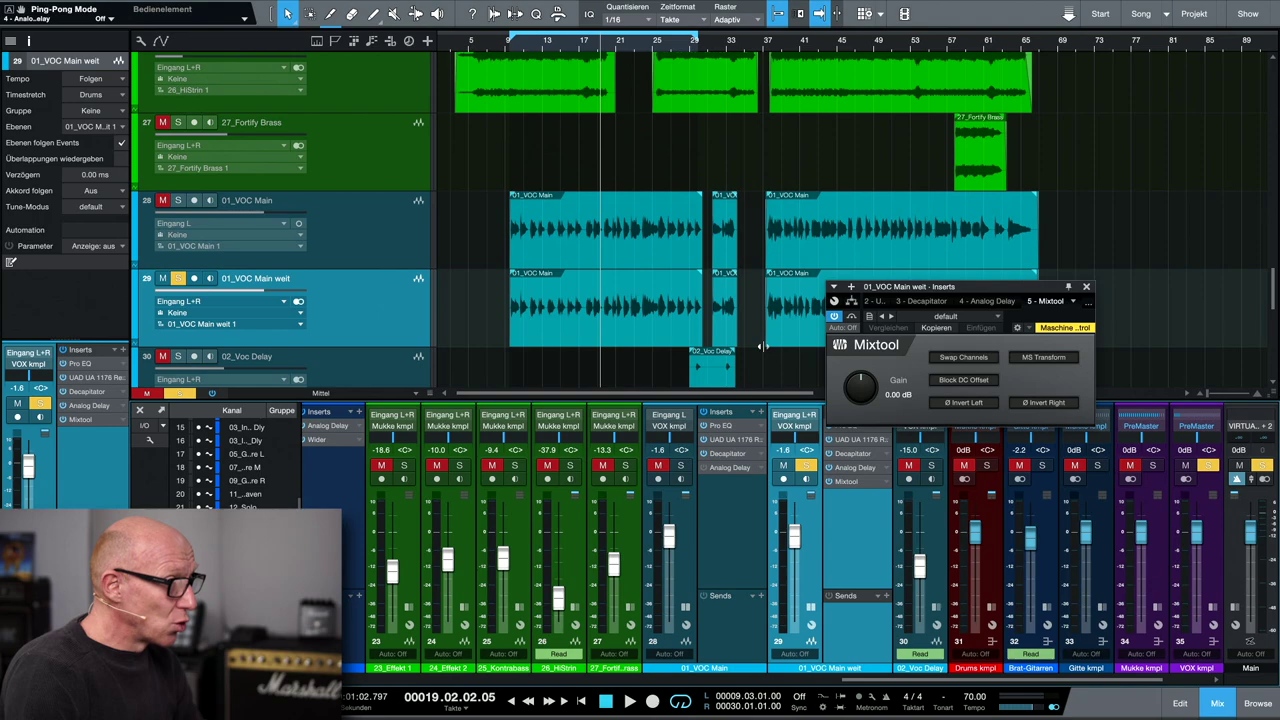
drag(907, 293, 940, 292)
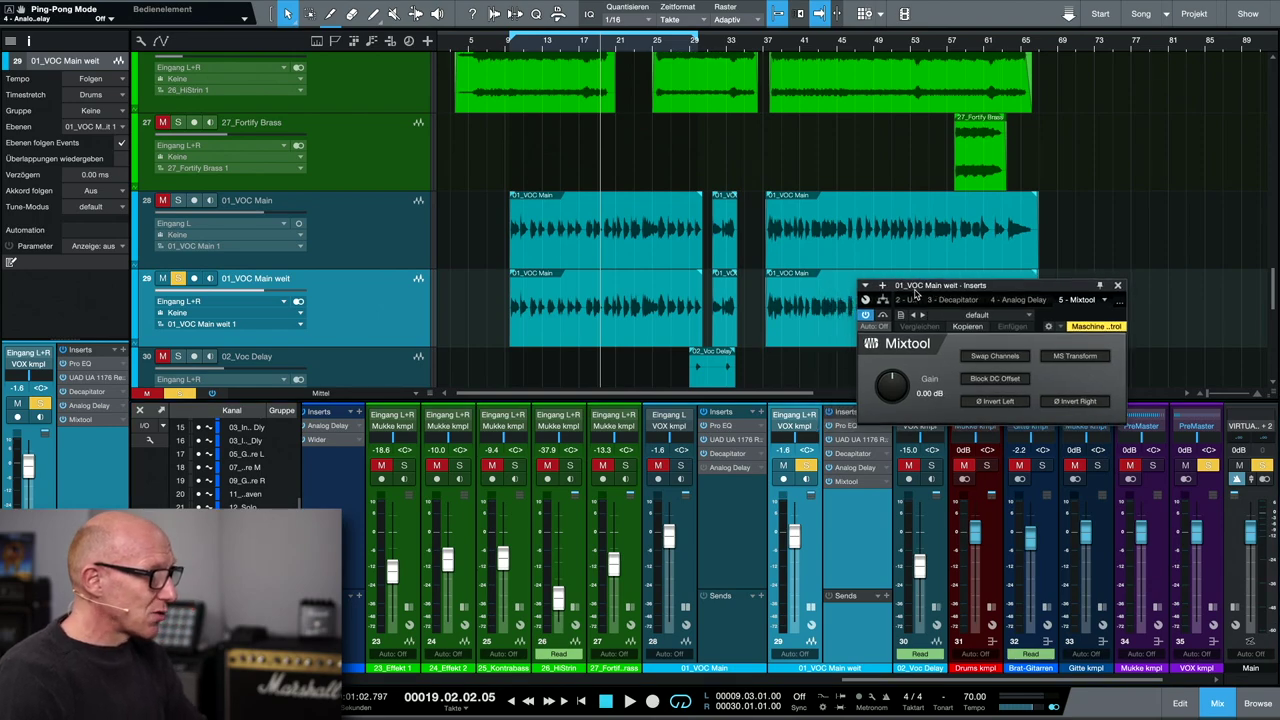
click(1078, 402)
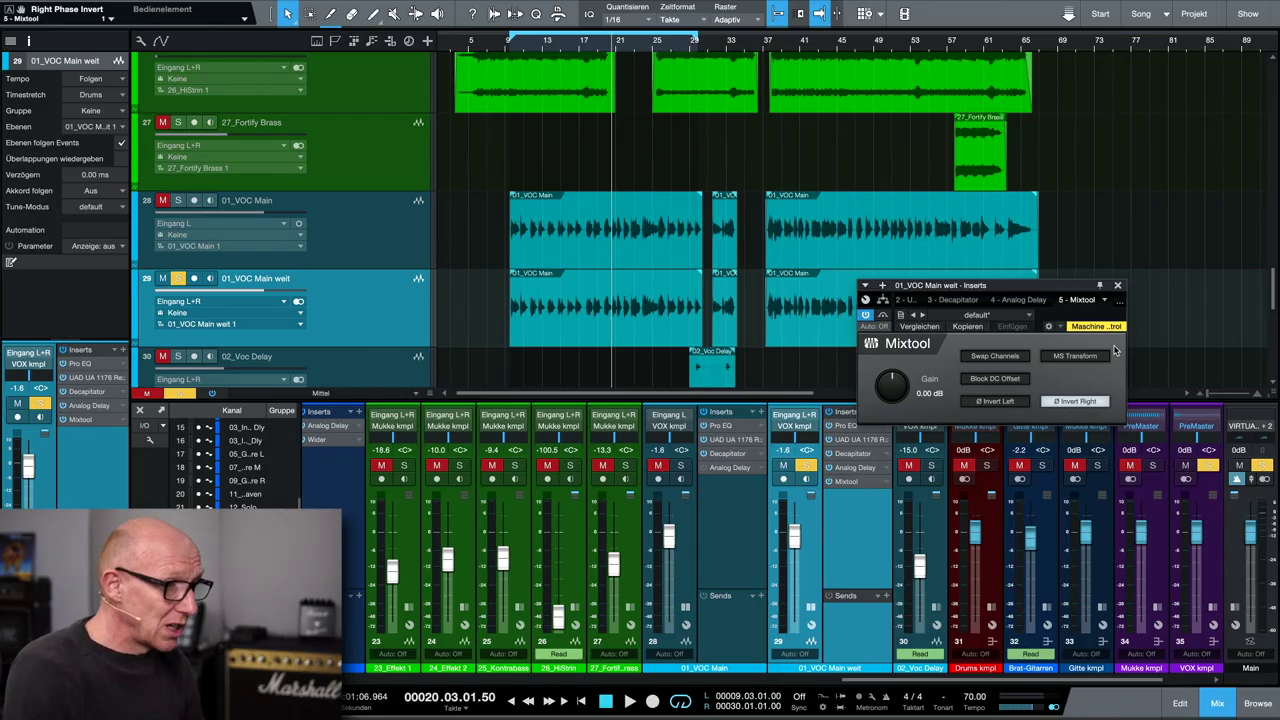
click(1118, 287)
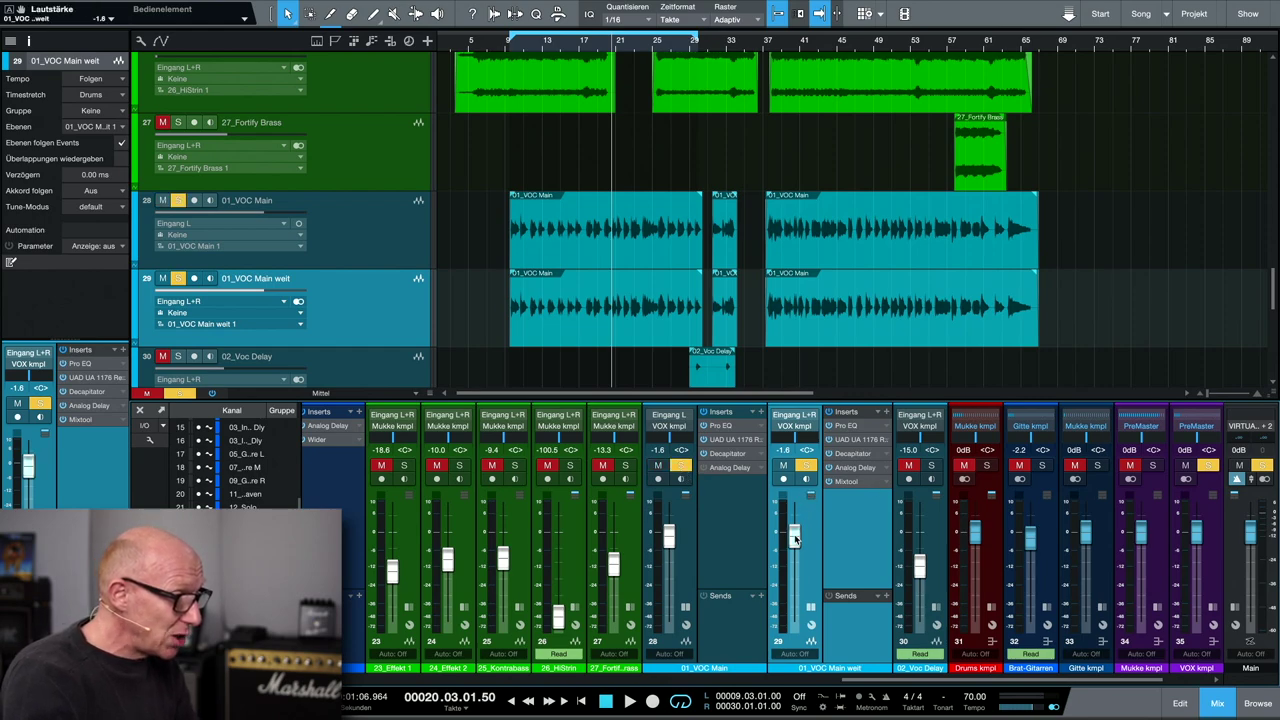
Step: Lower the 01_VOC Main weit fader to about -14.8 dB and set its Analog Delay time to 20 ms
drag(795, 538, 793, 573)
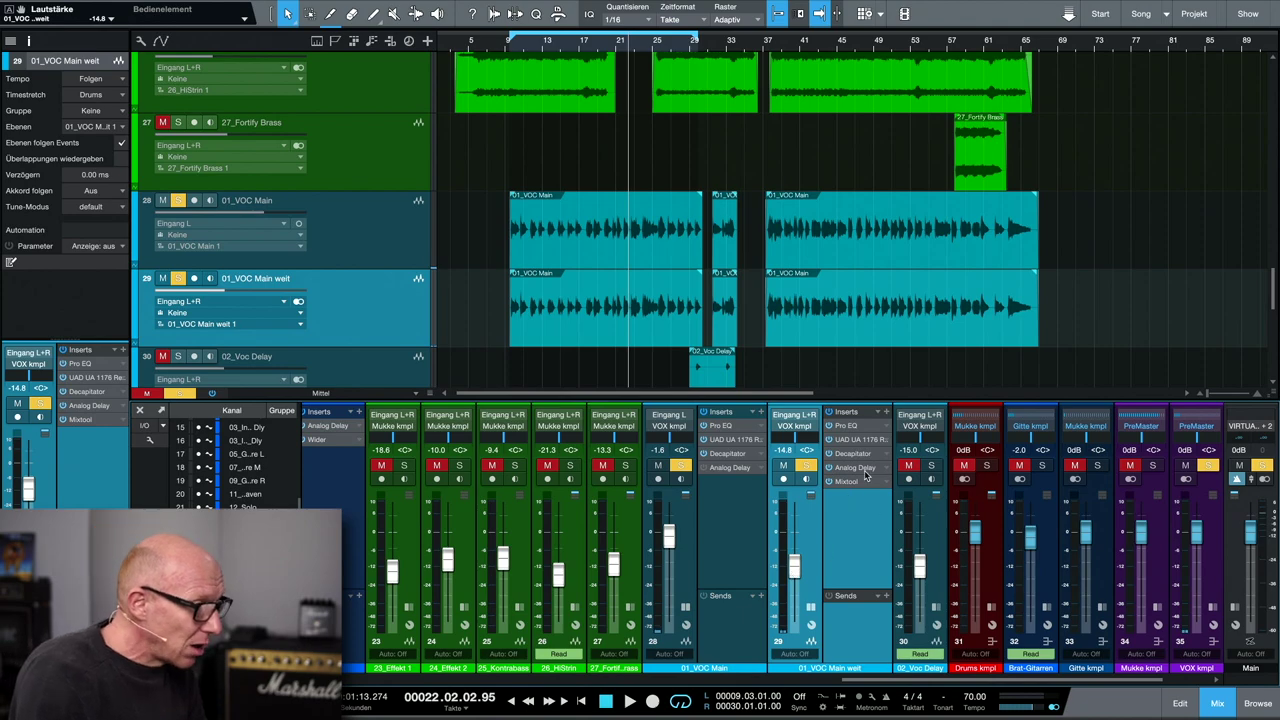
click(863, 470)
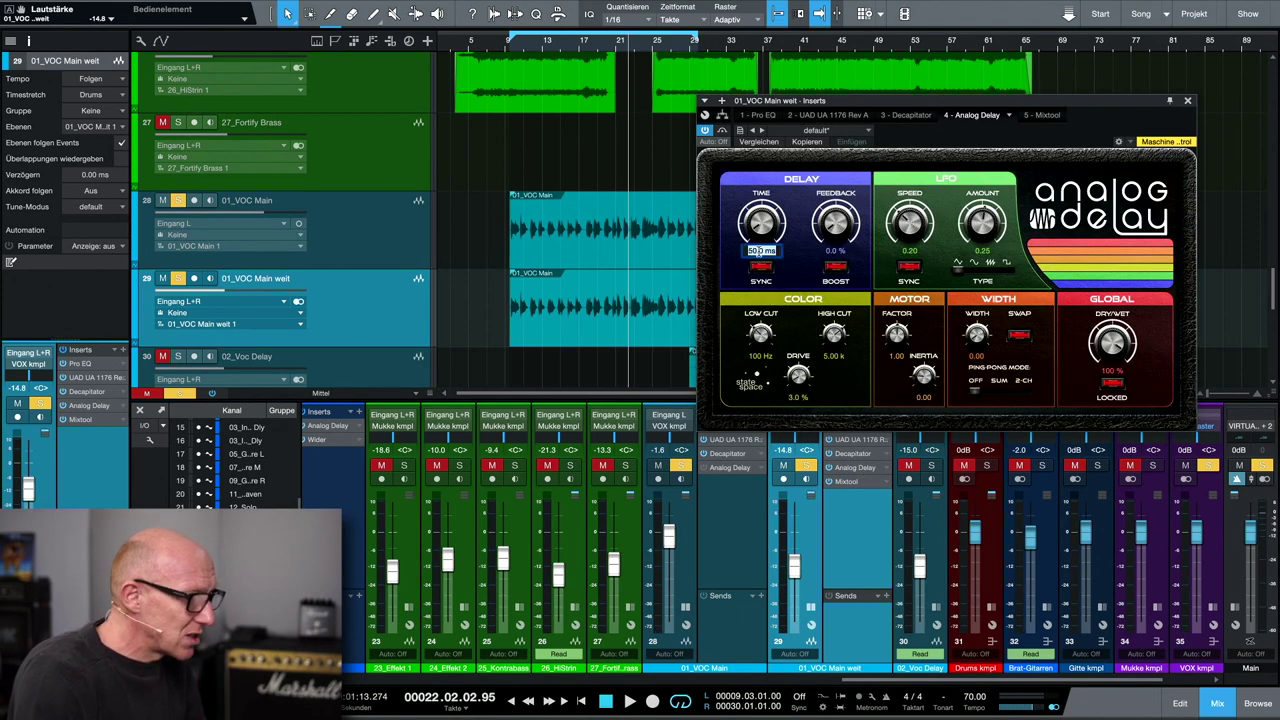
text(20)
key(Return)
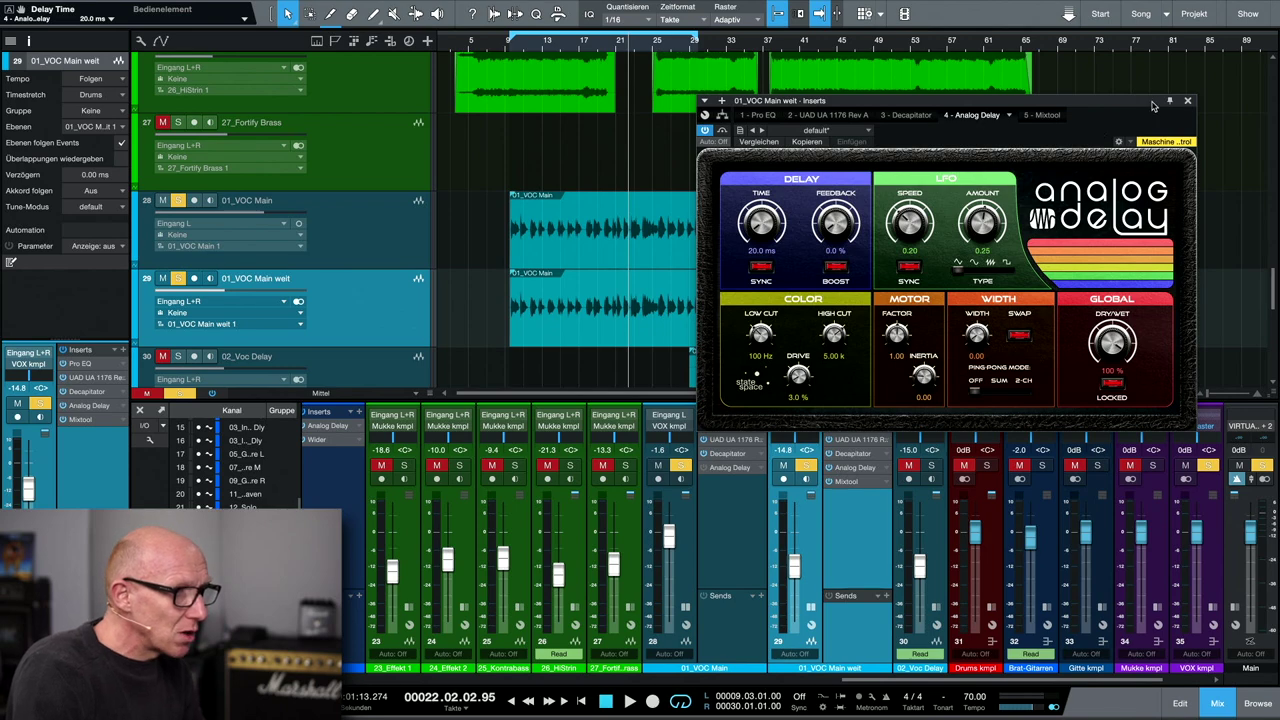
click(1188, 103)
Step: Raise the 01_VOC Main weit fader to about -12.4 dB during playback and check the vocals with the Main output temporarily in mono
key(space)
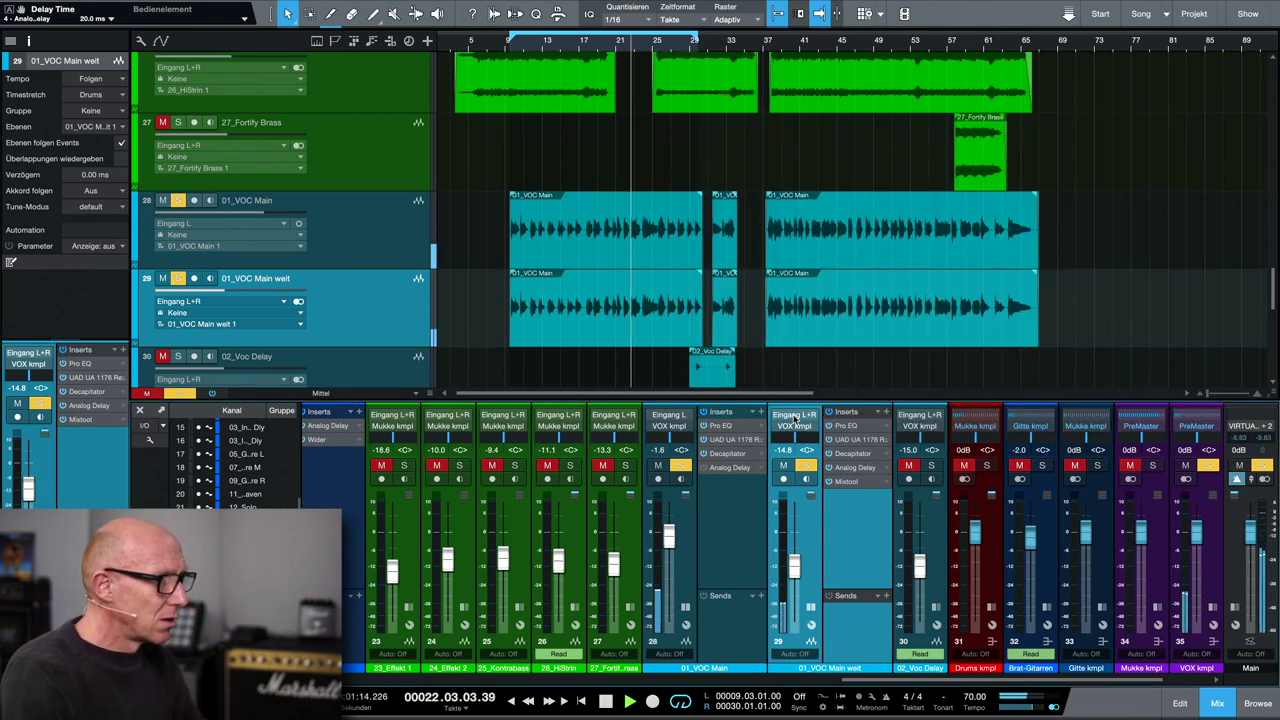
drag(794, 569, 795, 567)
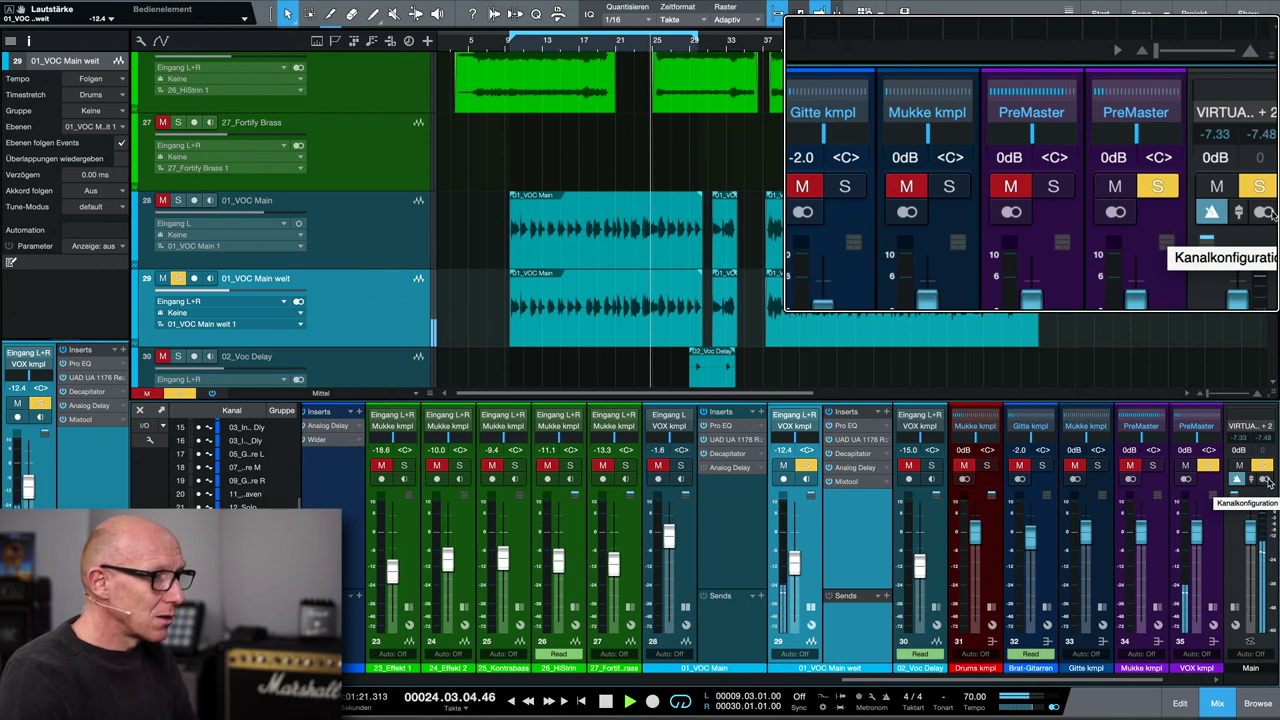
click(1265, 480)
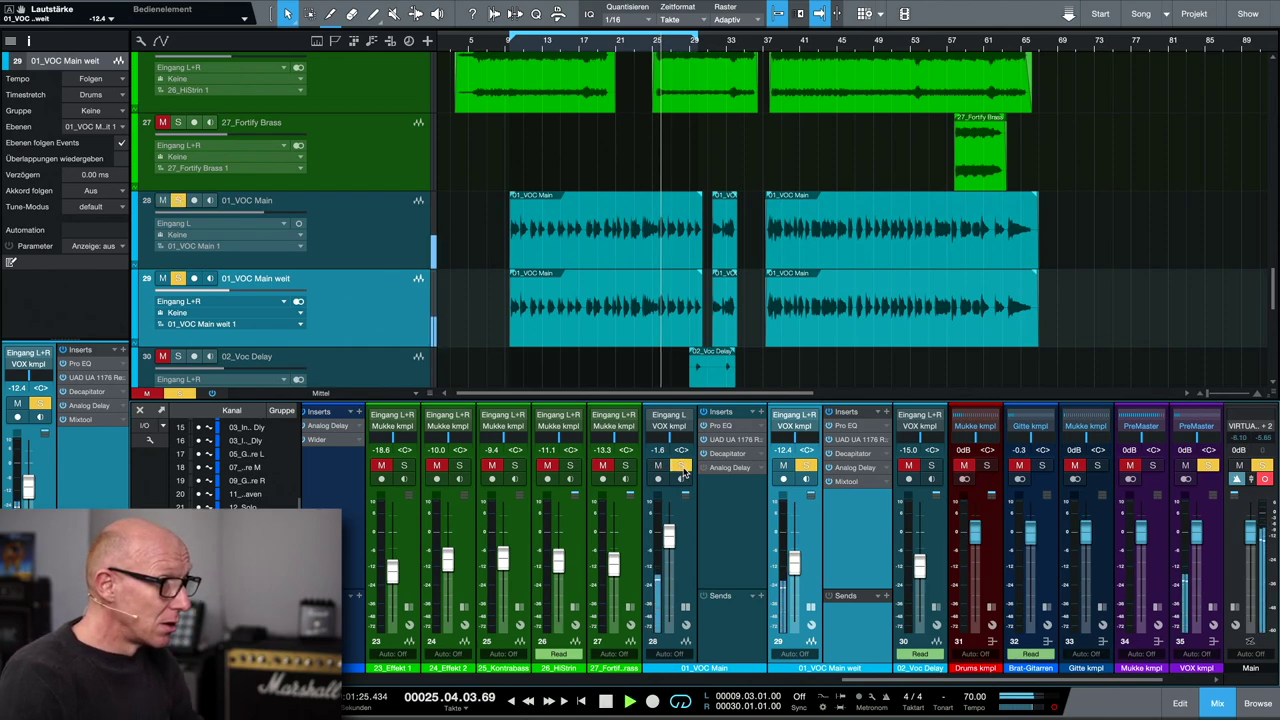
click(1266, 482)
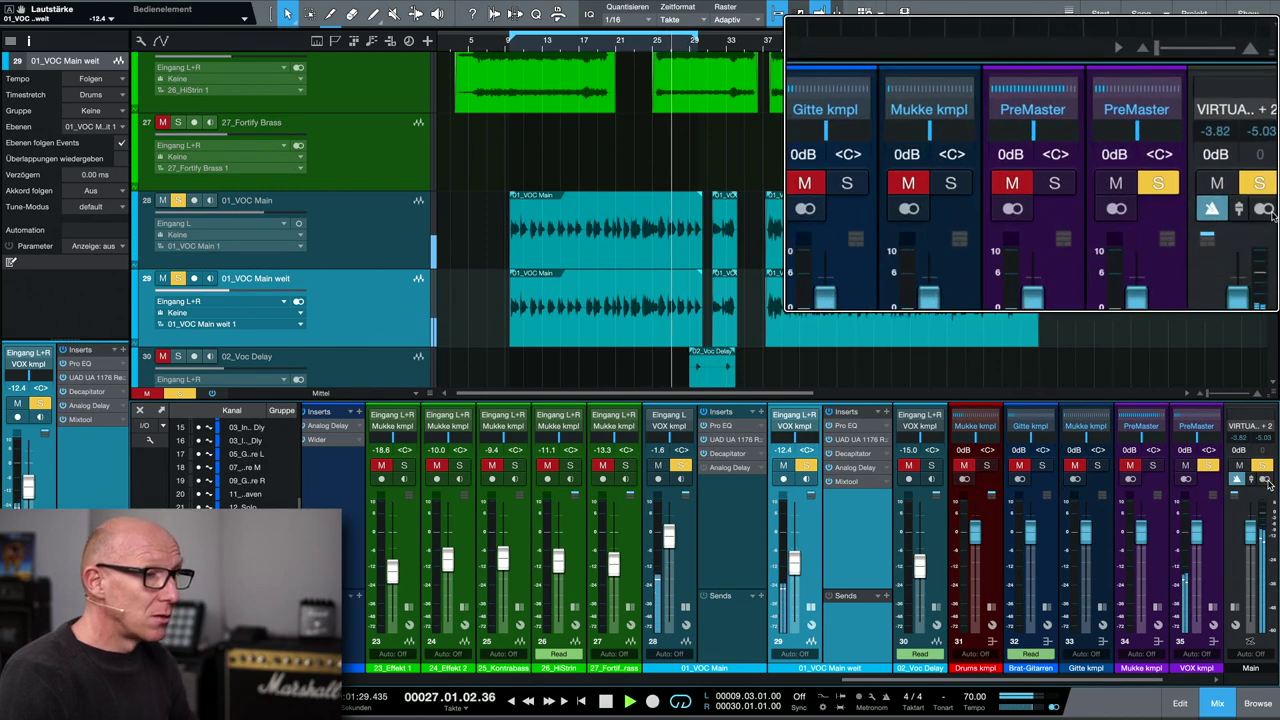
key(space)
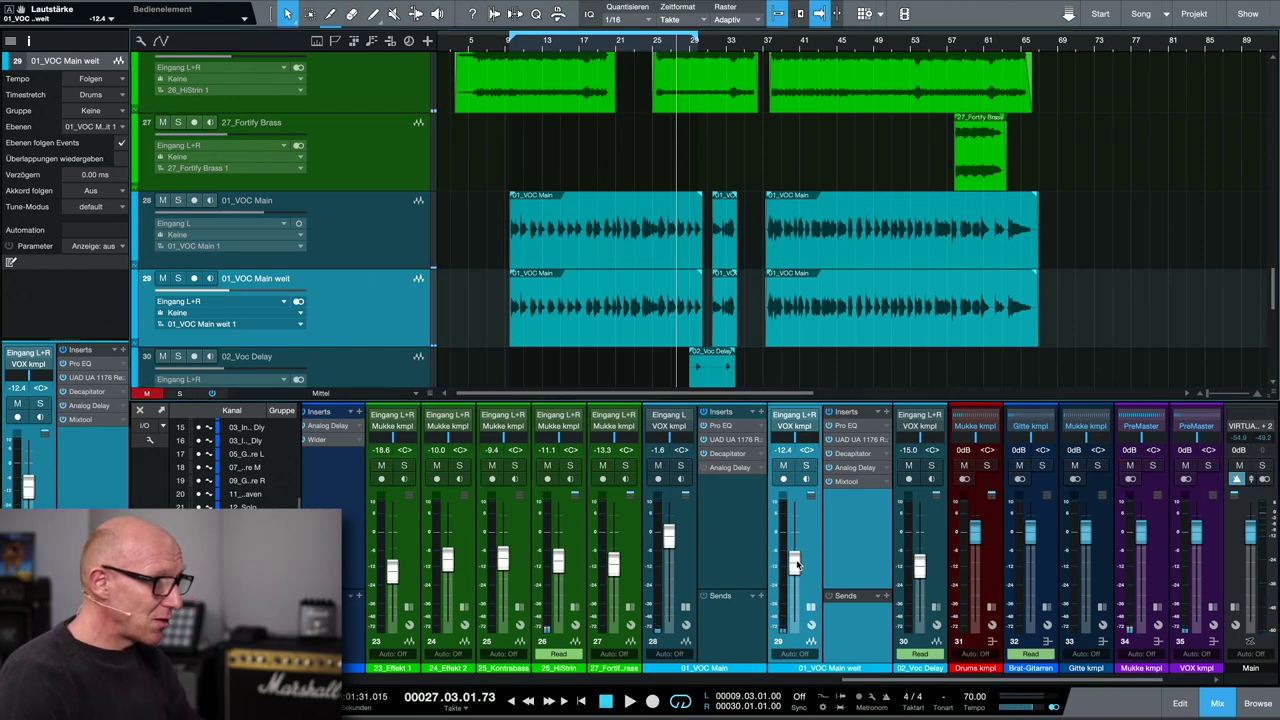
Step: Pull the 01_VOC Main weit fader fully down and blend it back in to about -12.9 dB while the full mix plays
drag(797, 565, 795, 640)
key(space)
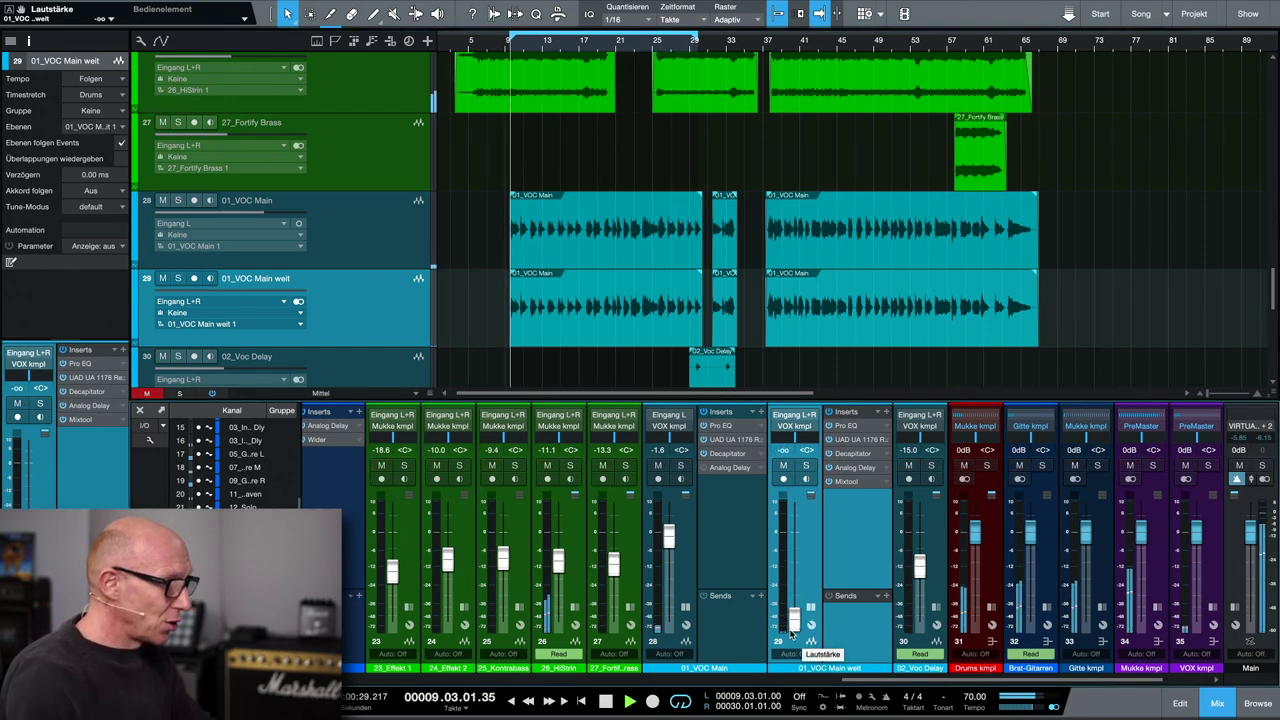
drag(793, 632, 796, 565)
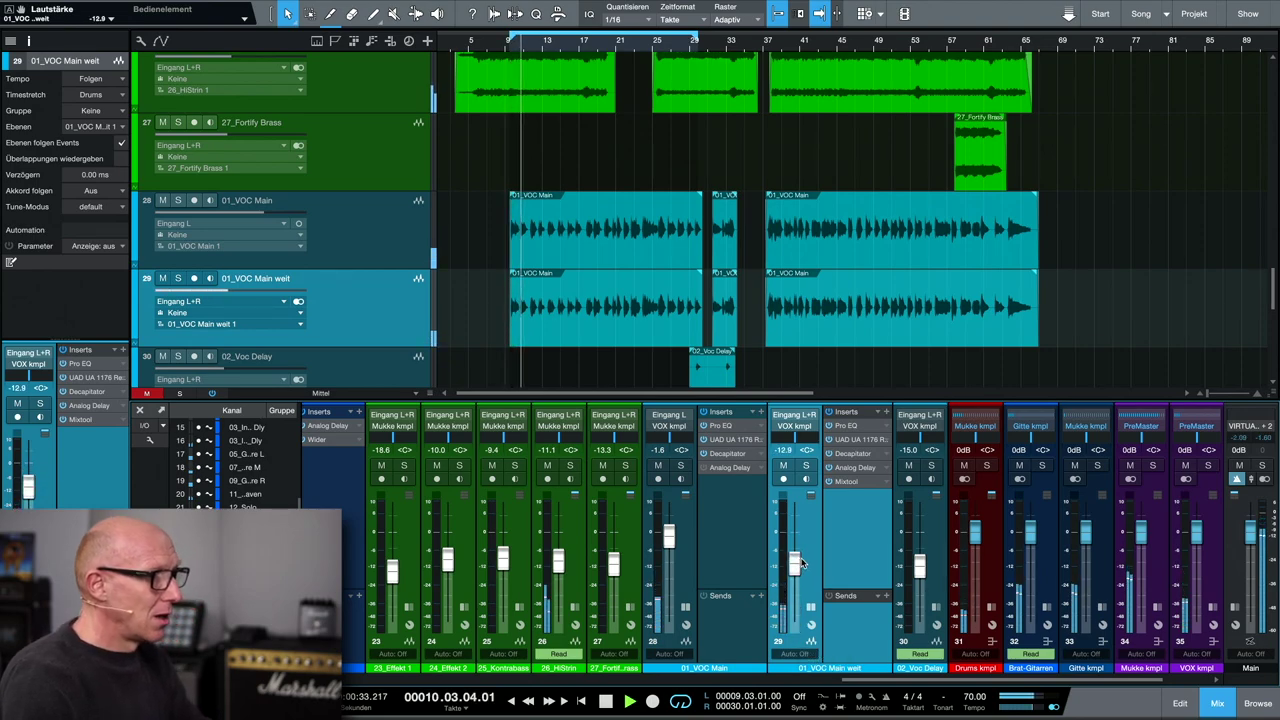
Step: Lower the 01_VOC Main weit fader to about -15.3 dB during playback, with a mono check on the Main output
drag(795, 569, 797, 558)
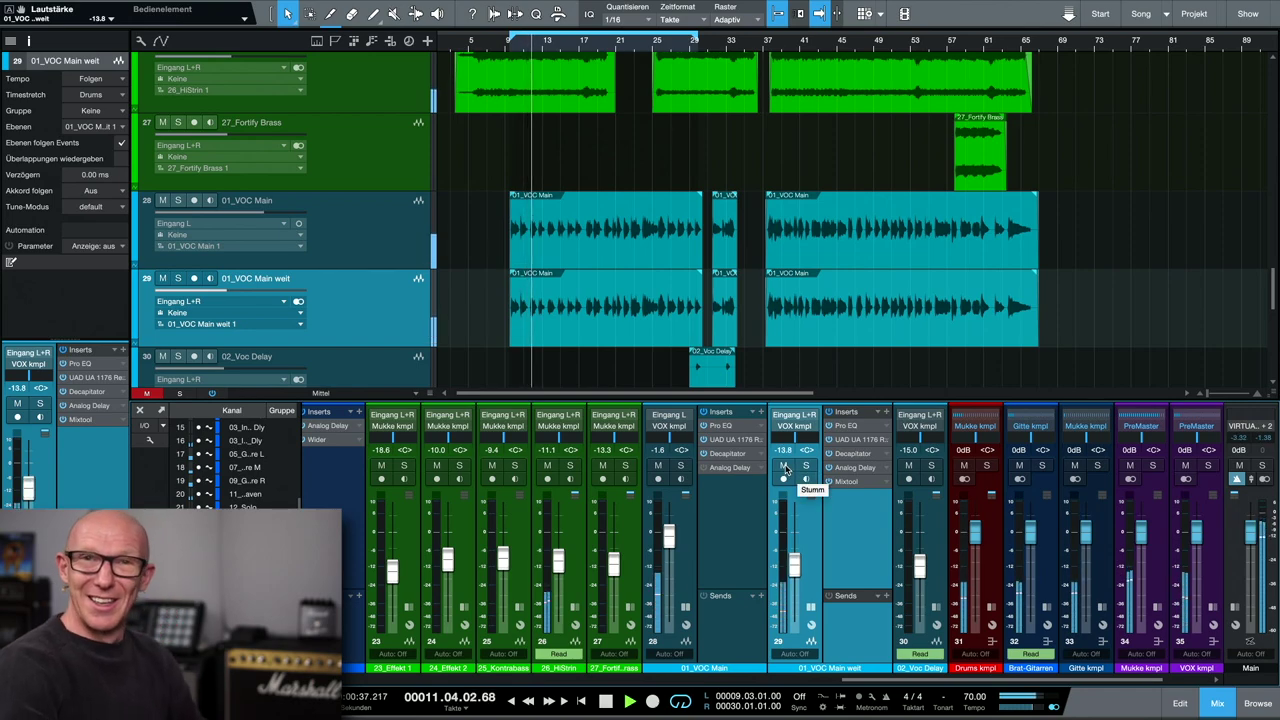
click(1264, 481)
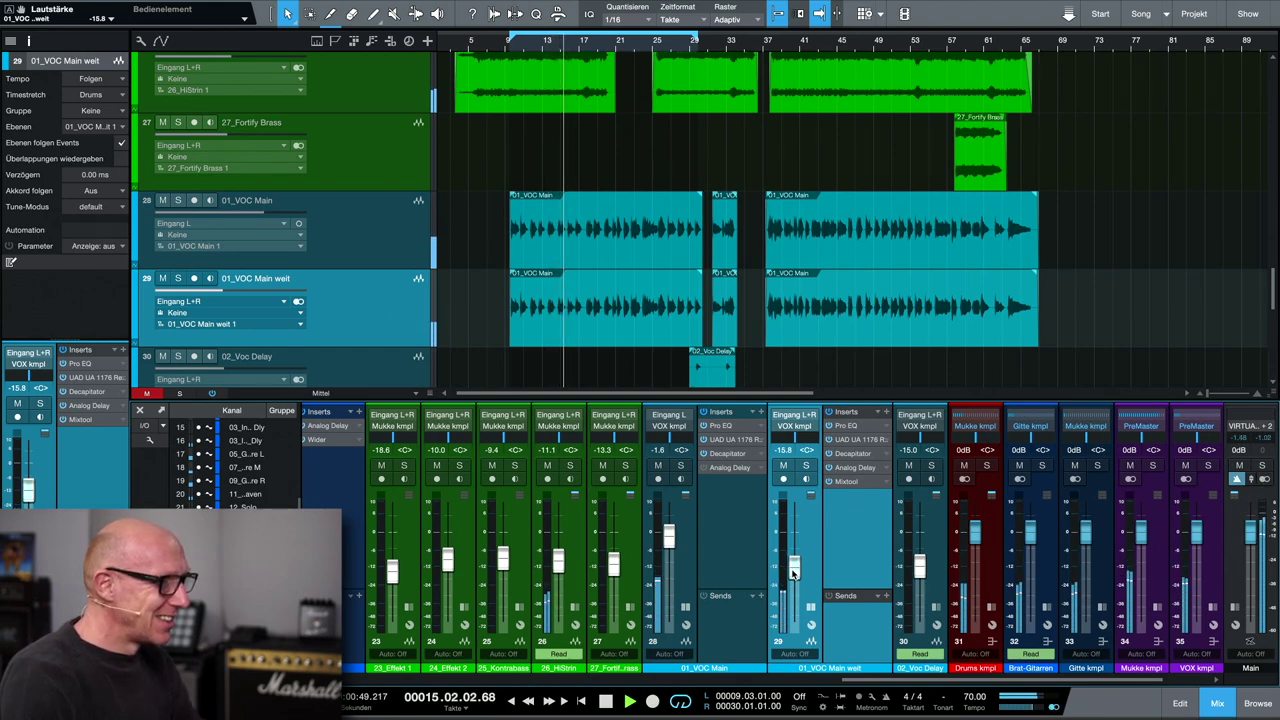
drag(793, 570, 793, 568)
Step: Compare the mix with 01_VOC Main weit muted and unmuted, lowering its fader to about -16.7 dB before muting it again
click(783, 467)
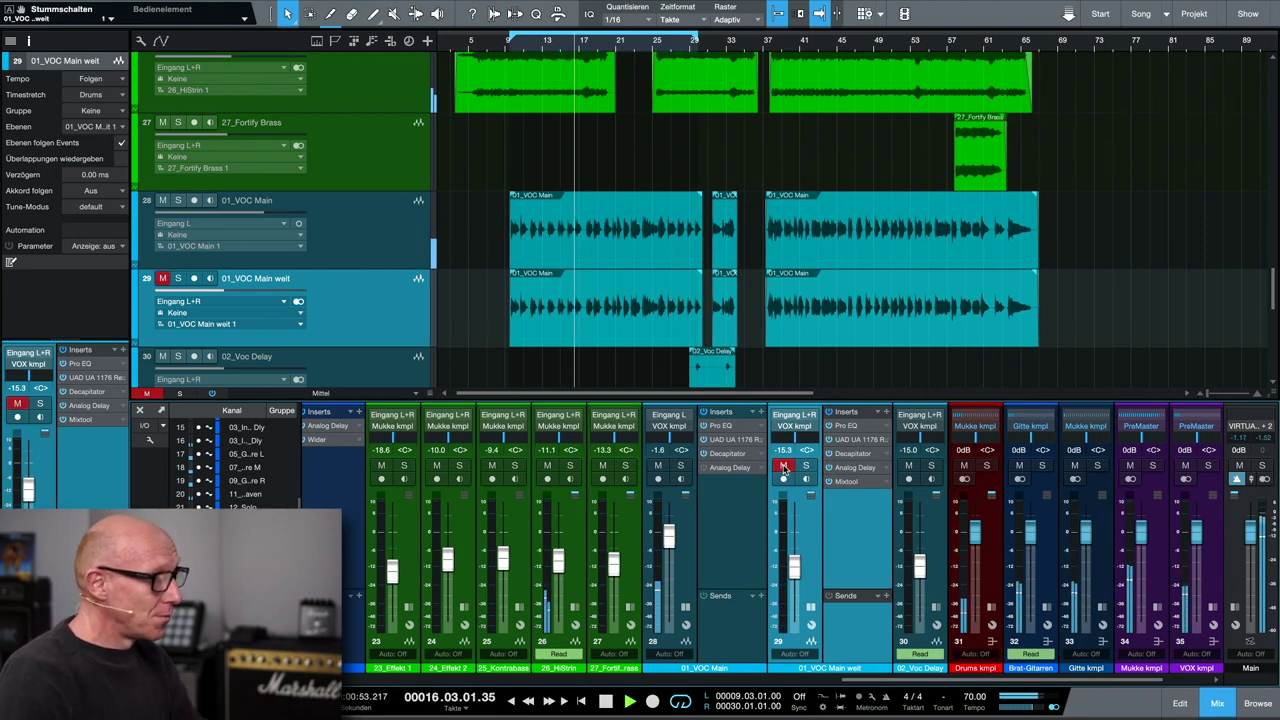
click(783, 467)
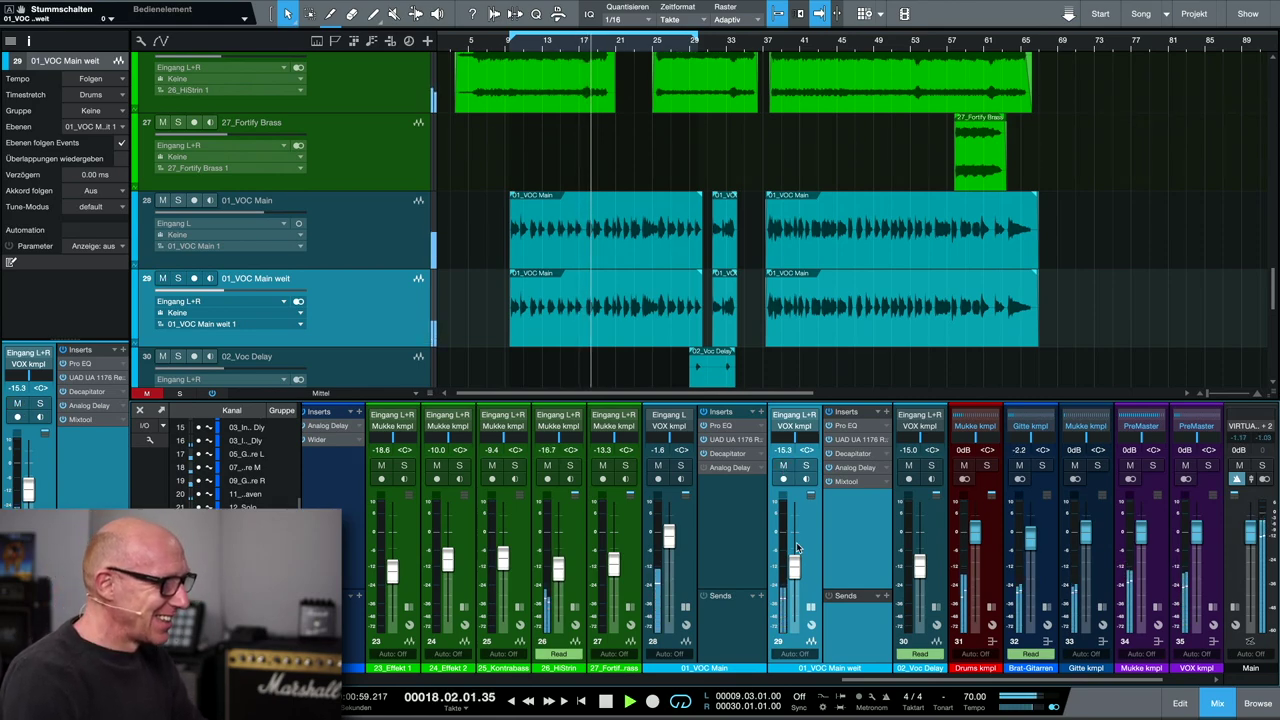
scroll(785, 495, down, 3)
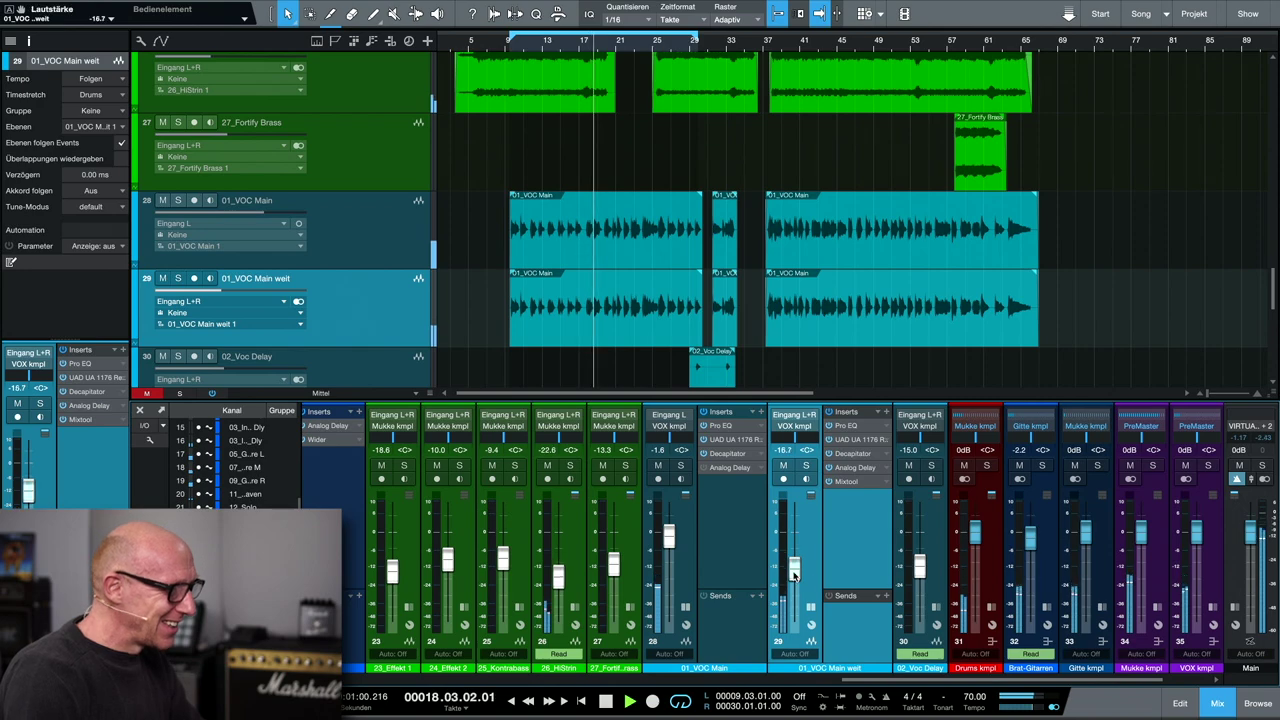
click(784, 467)
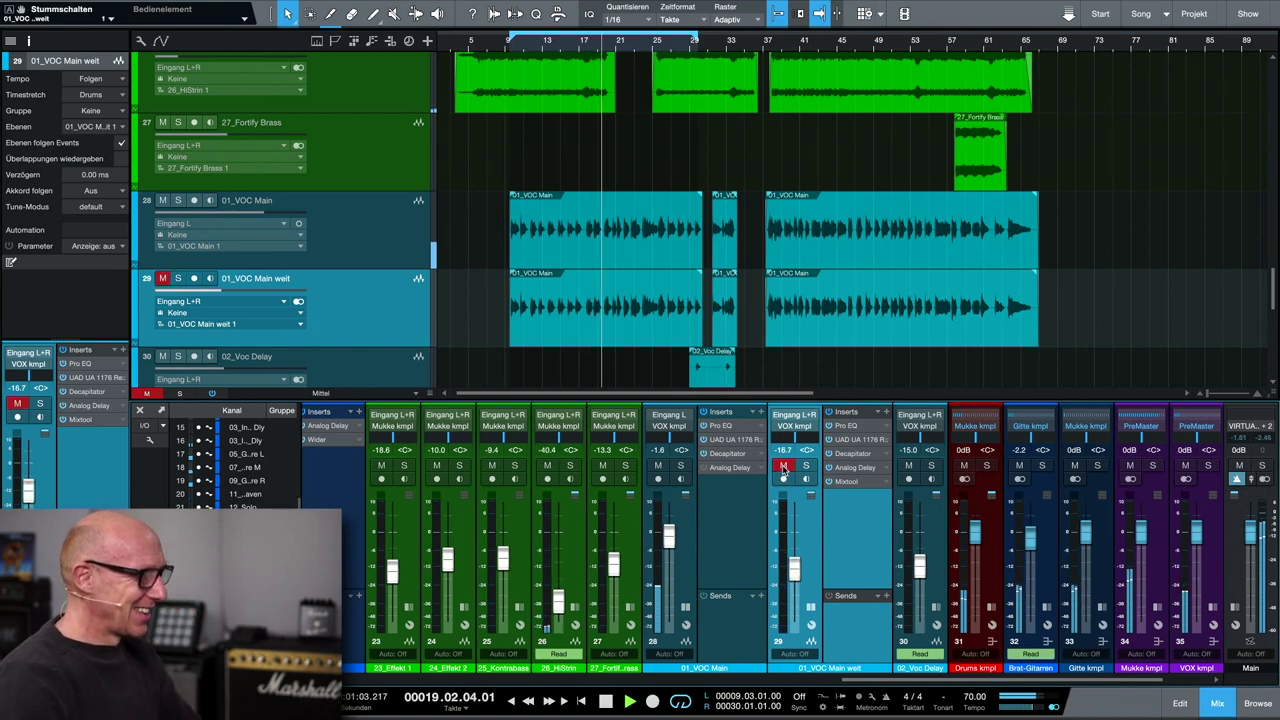